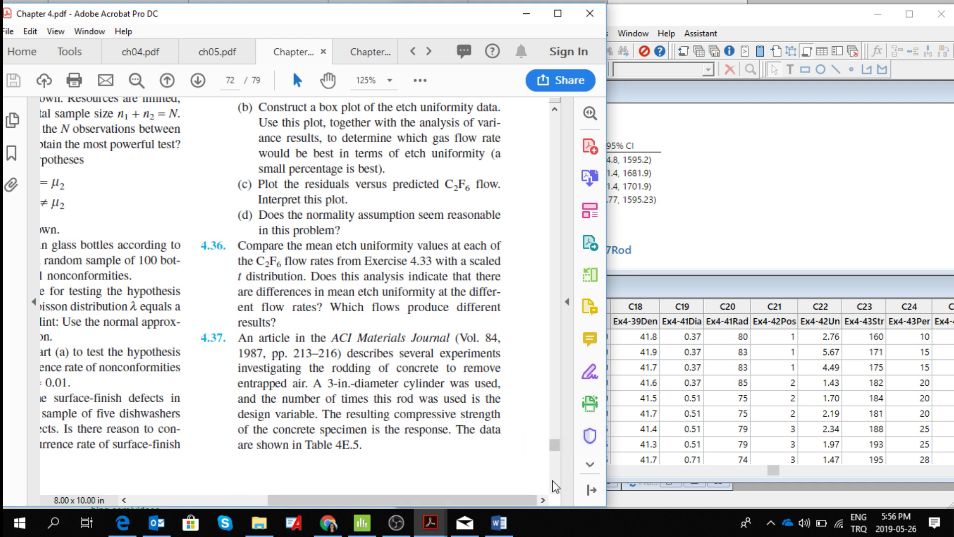
- Bring Table 4E.5 and the questions of Exercise 4.37 into view in the PDF, and switch to Minitab
scroll(556, 485, "down", 1)
scroll(558, 484, "down", 1)
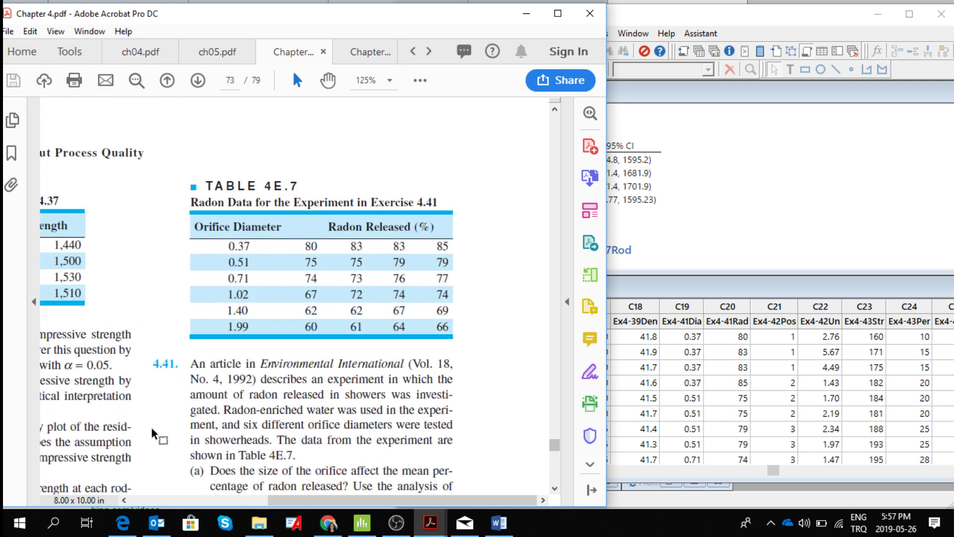
left_click(183, 501)
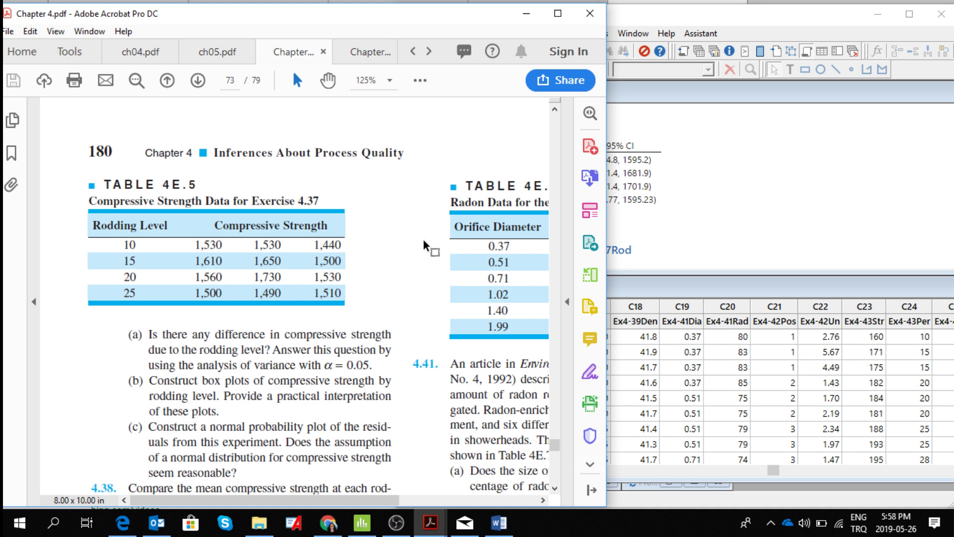
left_click(740, 145)
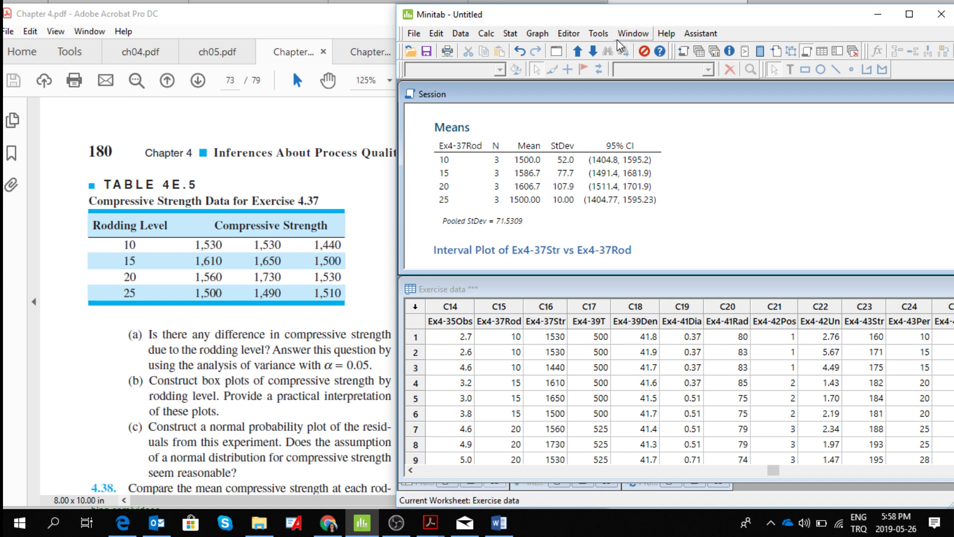
left_click(509, 36)
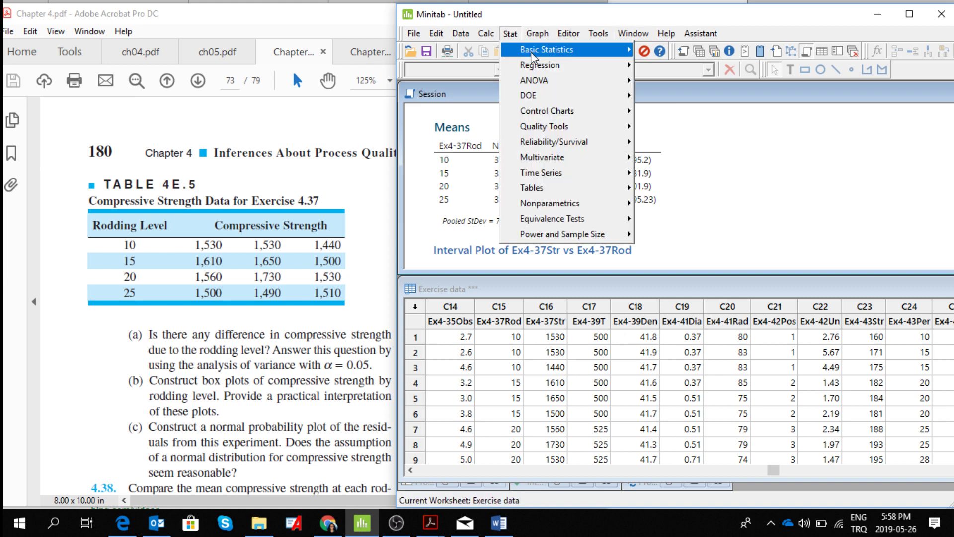
mouse_move(539, 85)
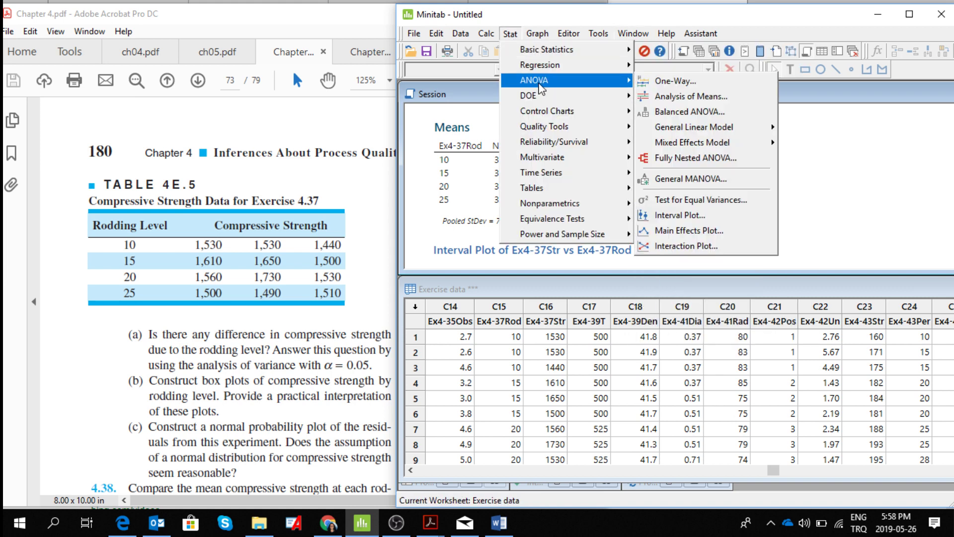
left_click(660, 87)
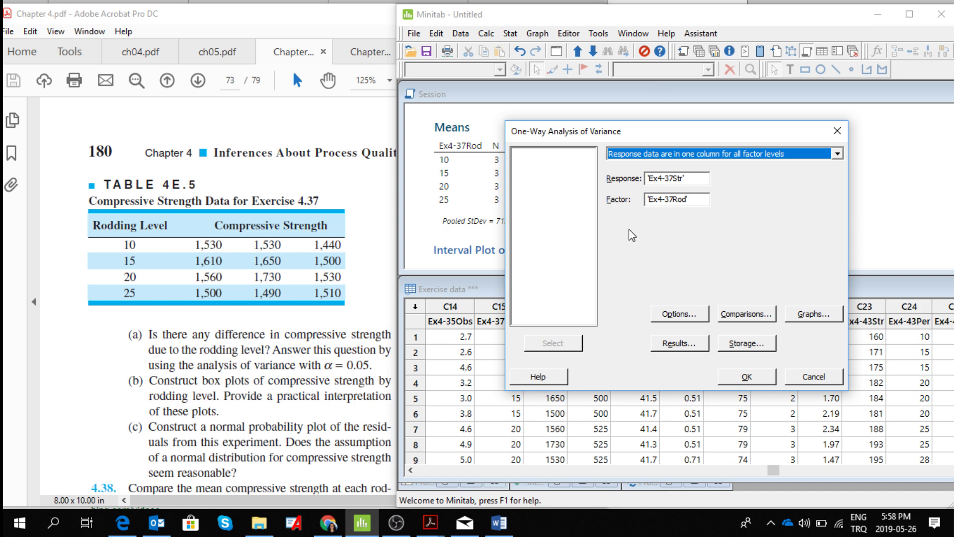
left_click(842, 154)
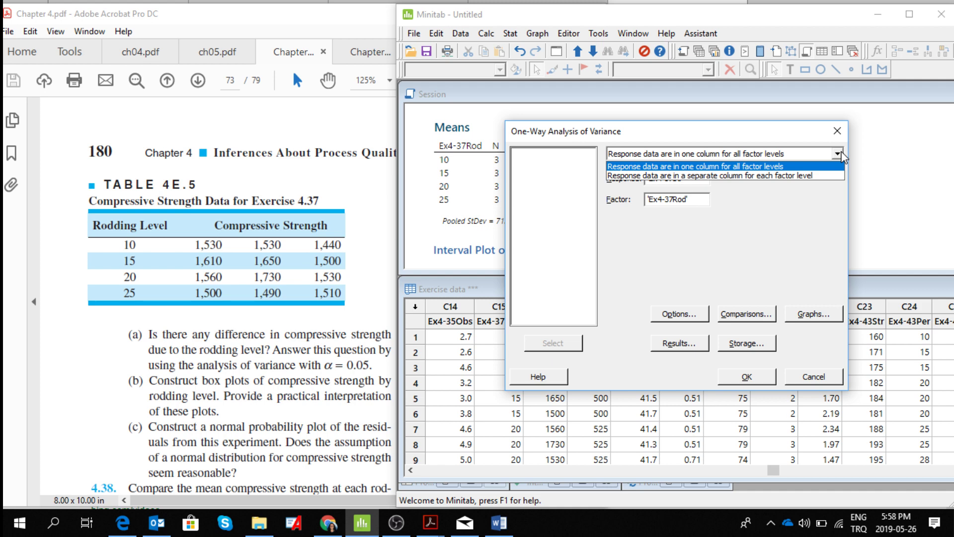
left_click(844, 157)
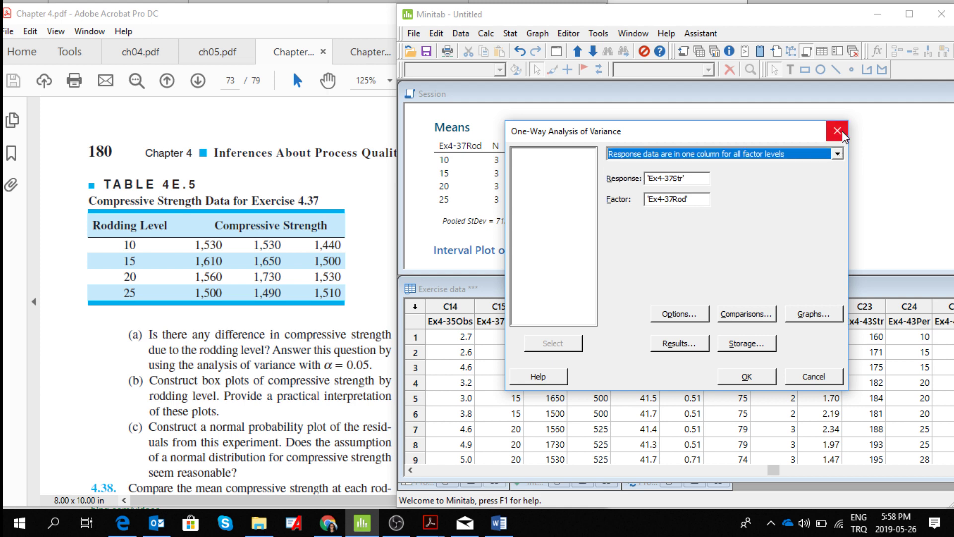
left_click(840, 131)
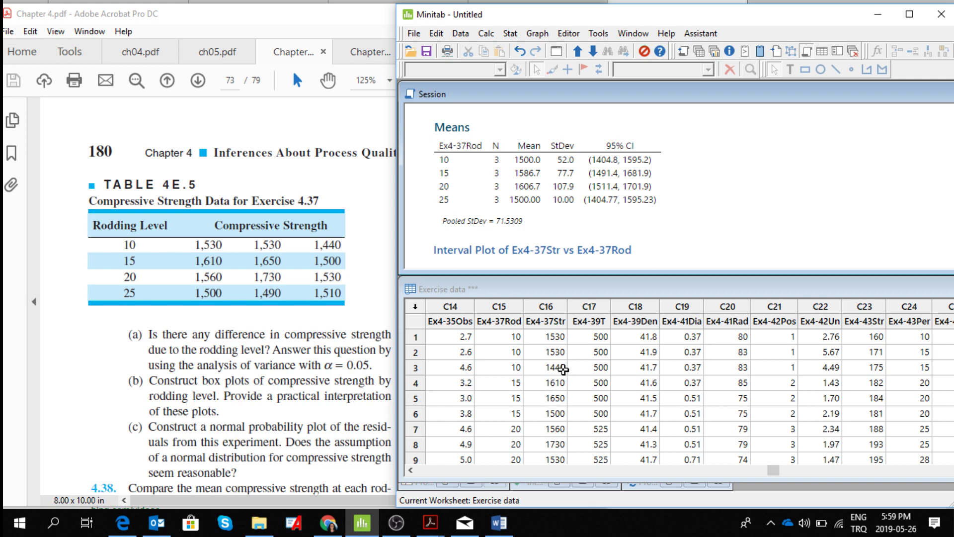
- Set up a one-way ANOVA on single-column response data with Ex4-37Str as the response and Ex4-37Rod as the factor
left_click(512, 34)
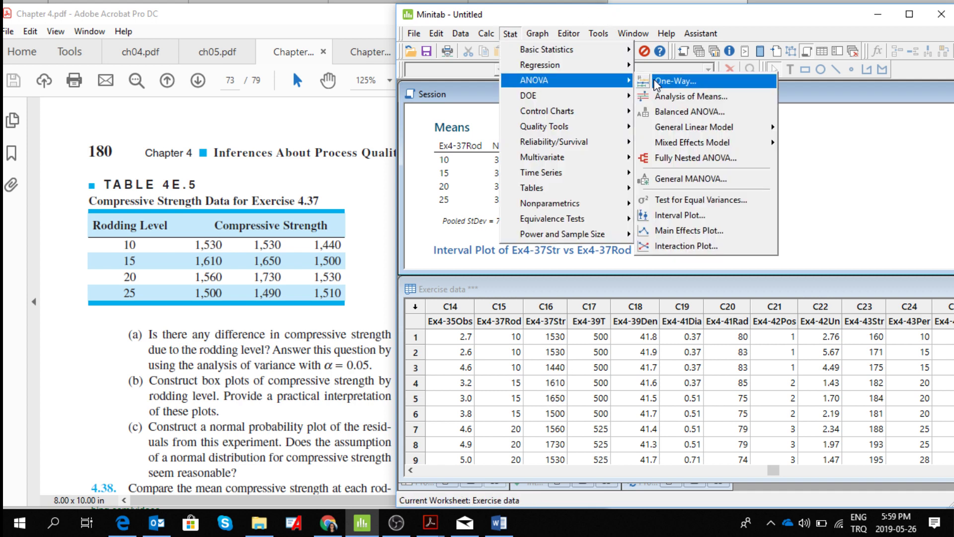
left_click(657, 82)
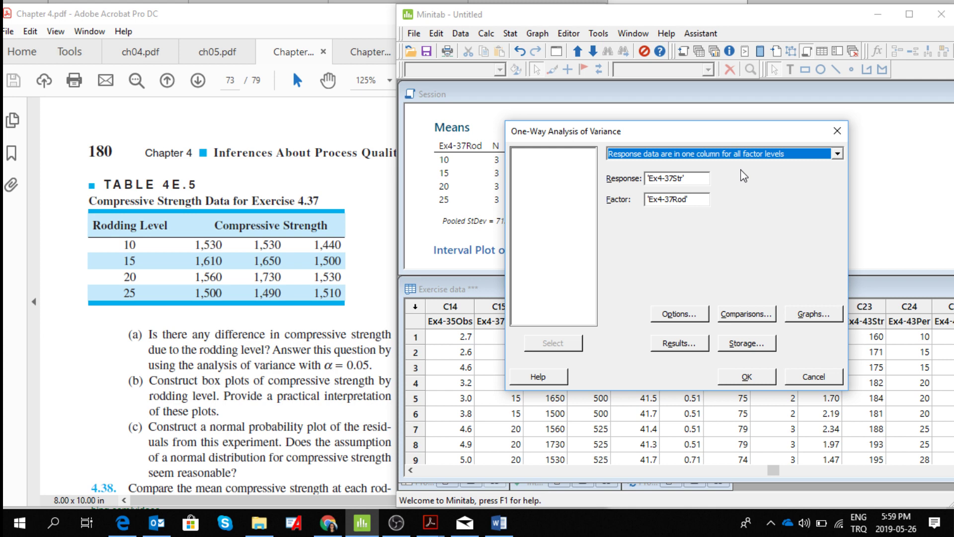
left_click(683, 179)
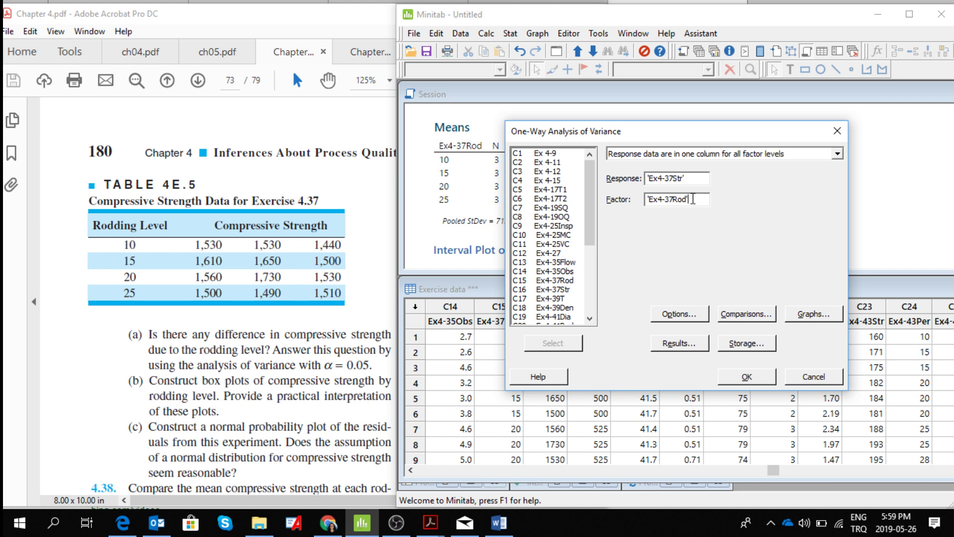
key("BackSpace")
key("BackSpace")
key("BackSpace")
key("BackSpace")
key("BackSpace")
key("BackSpace")
key("BackSpace")
key("BackSpace")
key("BackSpace")
key("BackSpace")
left_click(549, 280)
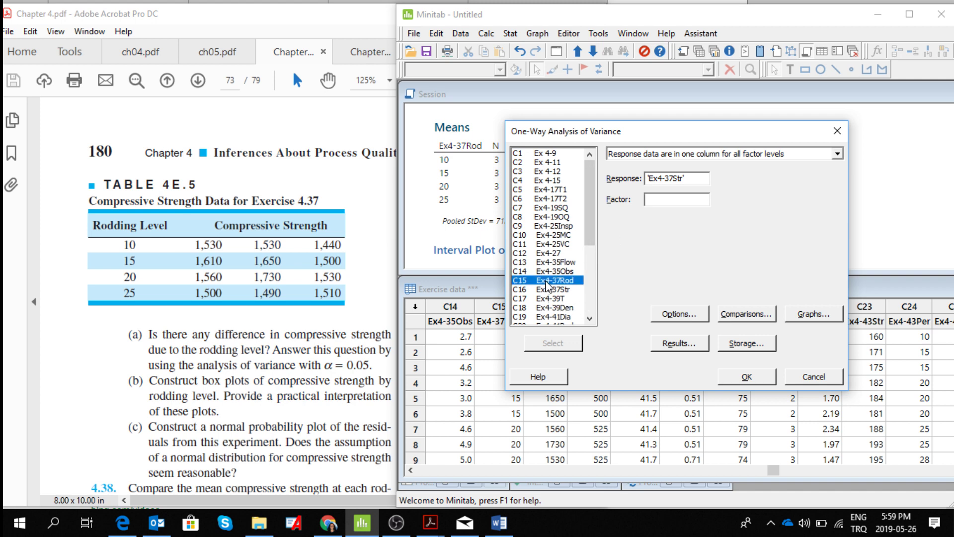
left_click(561, 342)
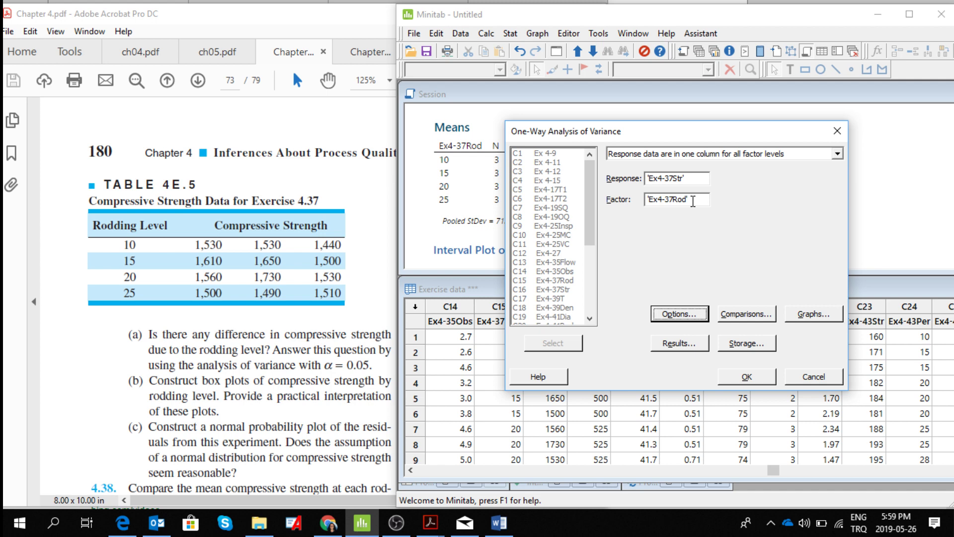
- Switch the ANOVA's residual plots to individual plots with the normal probability plot of residuals, and run the analysis
left_click(801, 320)
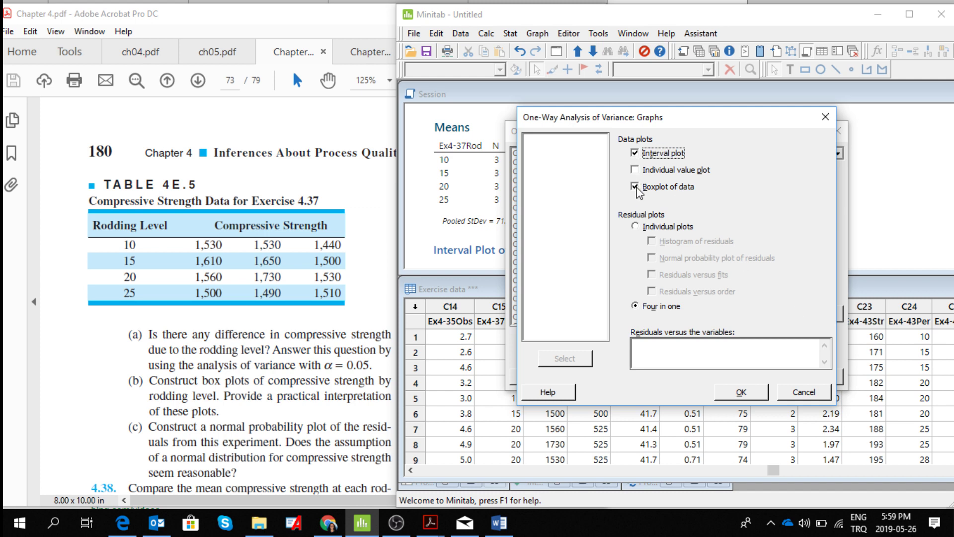
left_click(635, 227)
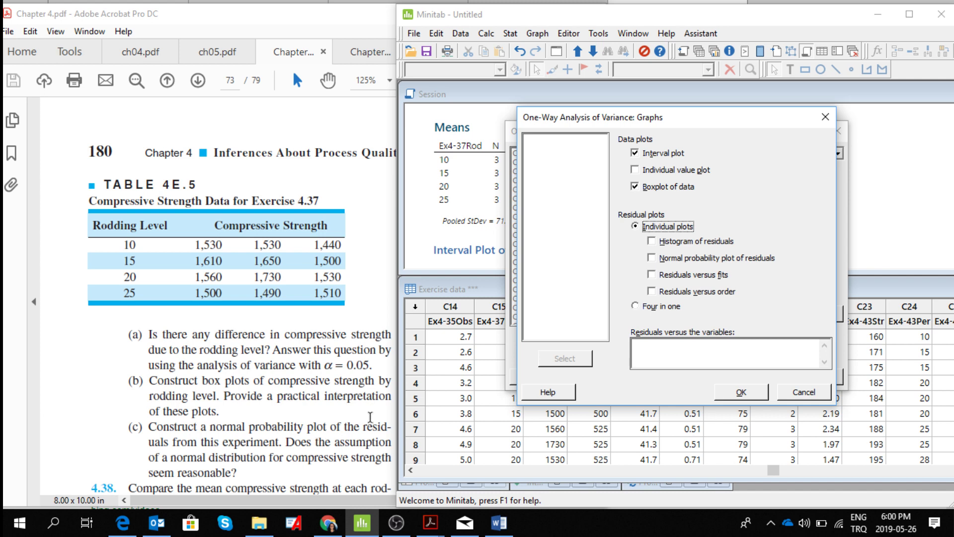
left_click(652, 259)
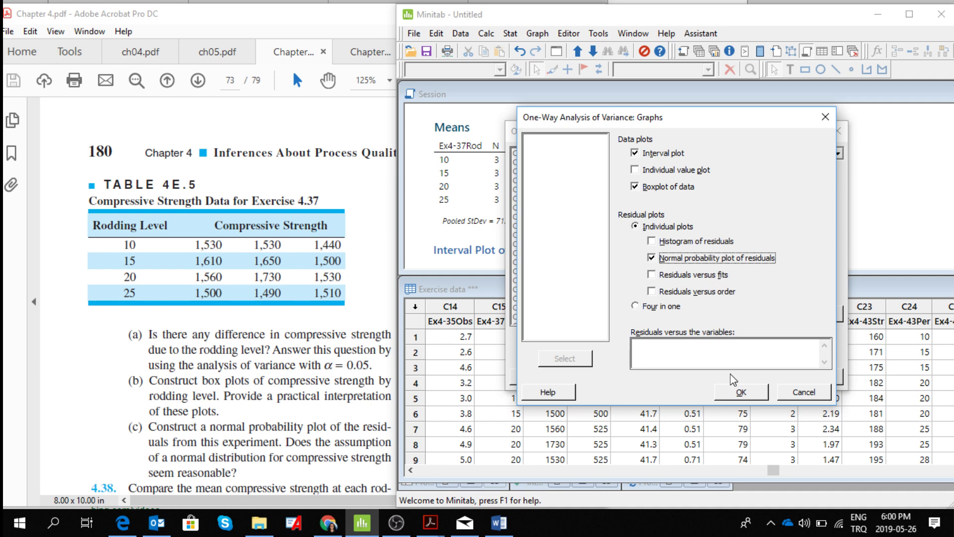
left_click(743, 396)
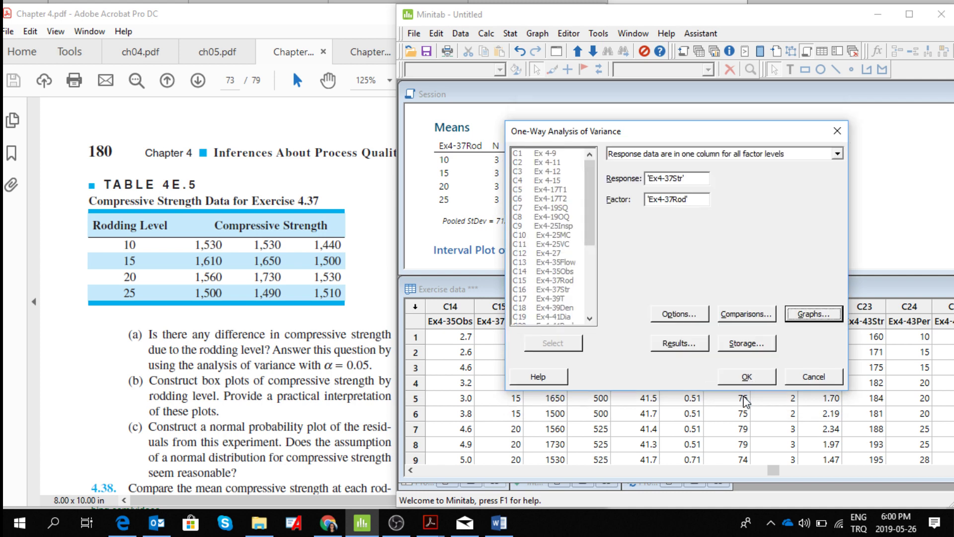
left_click(750, 376)
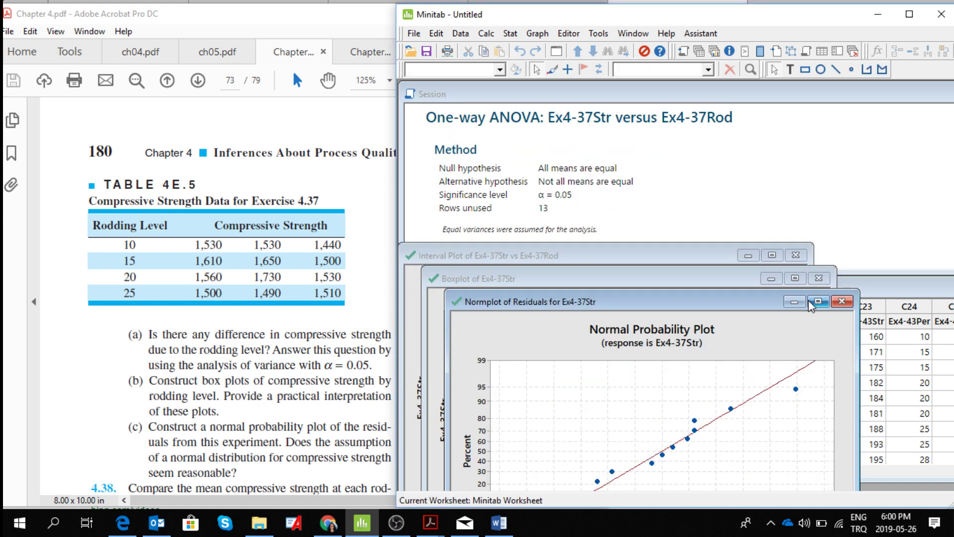
- Send the one-way ANOVA session output for Ex4-37Str versus Ex4-37Rod to Microsoft Word
left_click(796, 192)
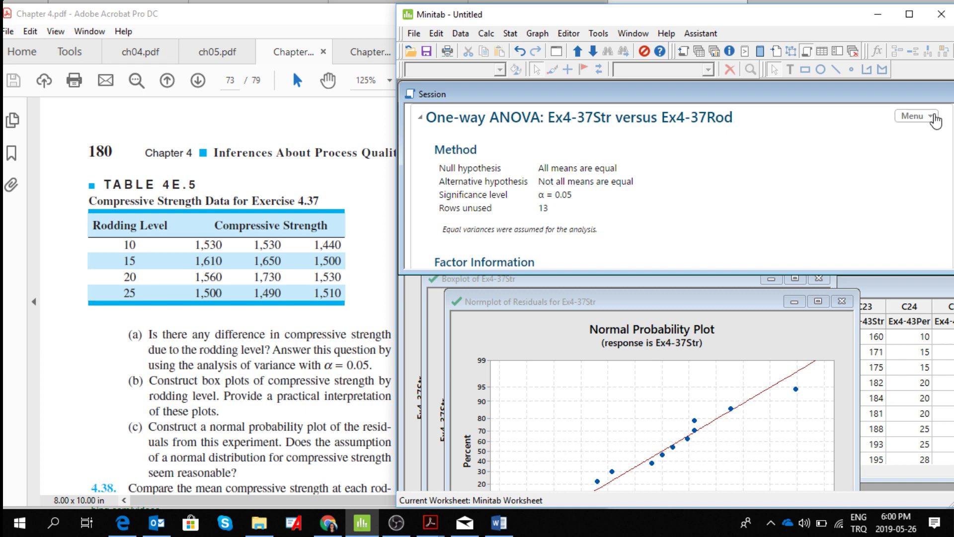
left_click(934, 120)
left_click(899, 237)
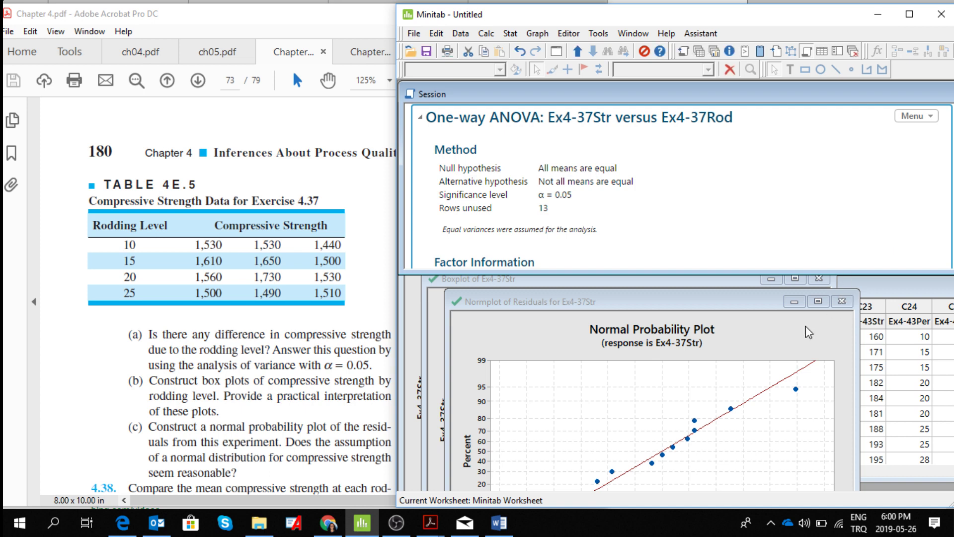
- Send the normal probability plot of residuals to Microsoft Word and close the graph without saving it separately
right_click(777, 347)
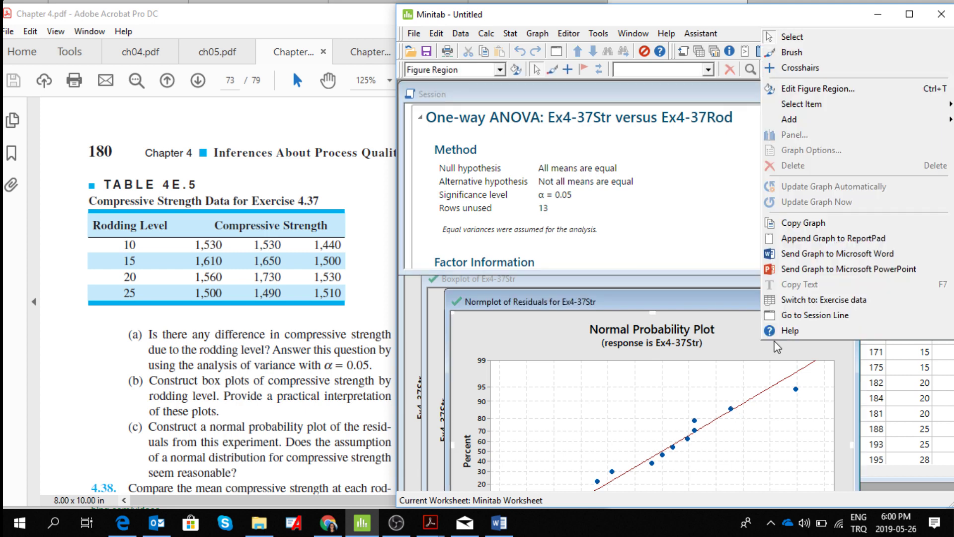
left_click(851, 253)
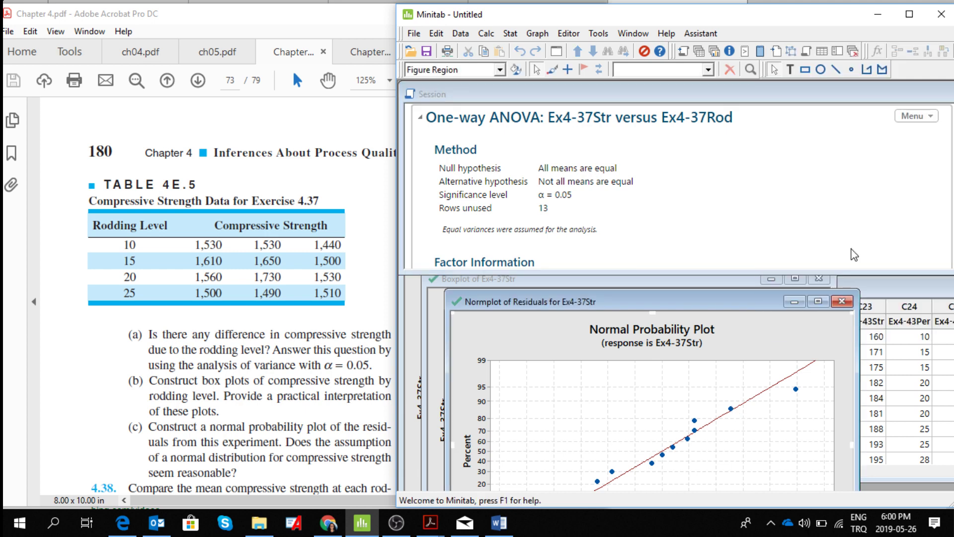
left_click(842, 304)
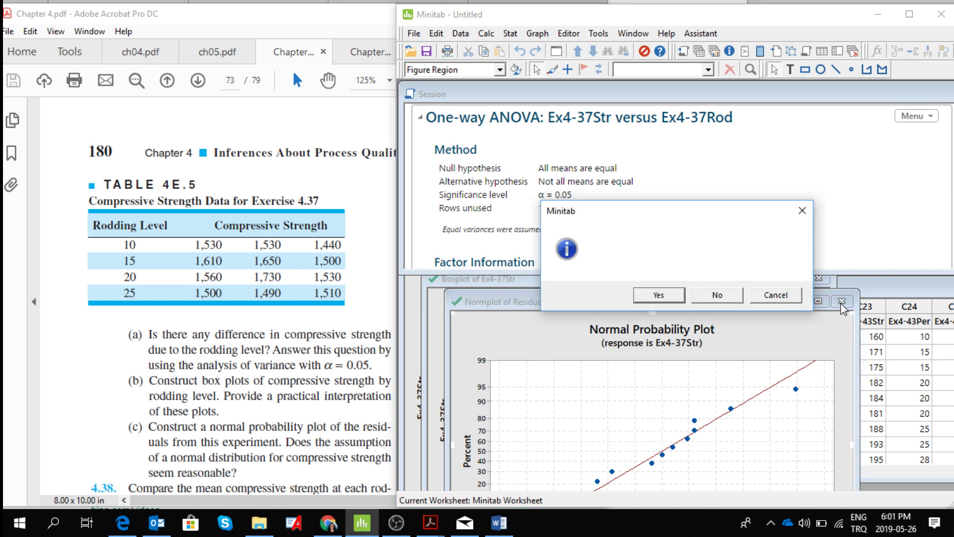
left_click(722, 298)
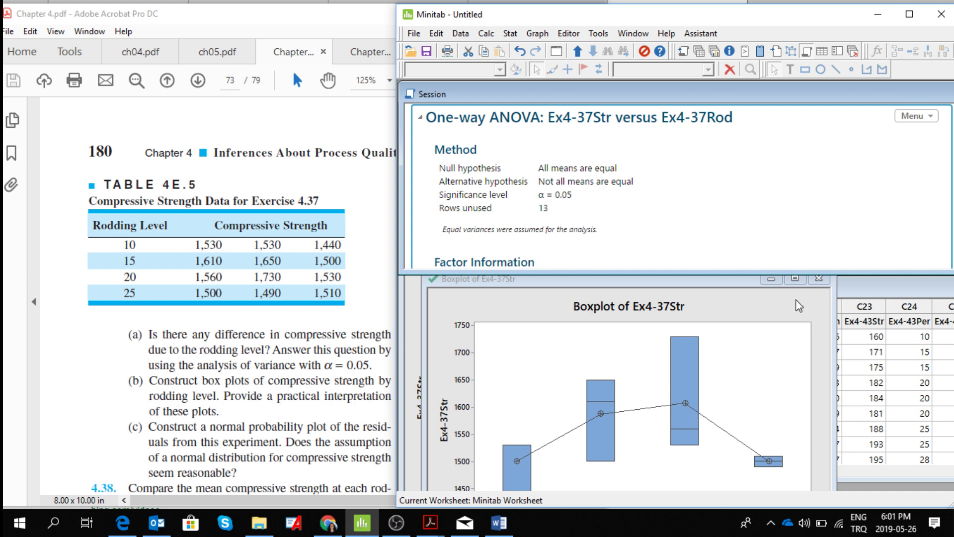
- Send the boxplot of Ex4-37Str to Microsoft Word and close the graph without saving it separately
right_click(763, 315)
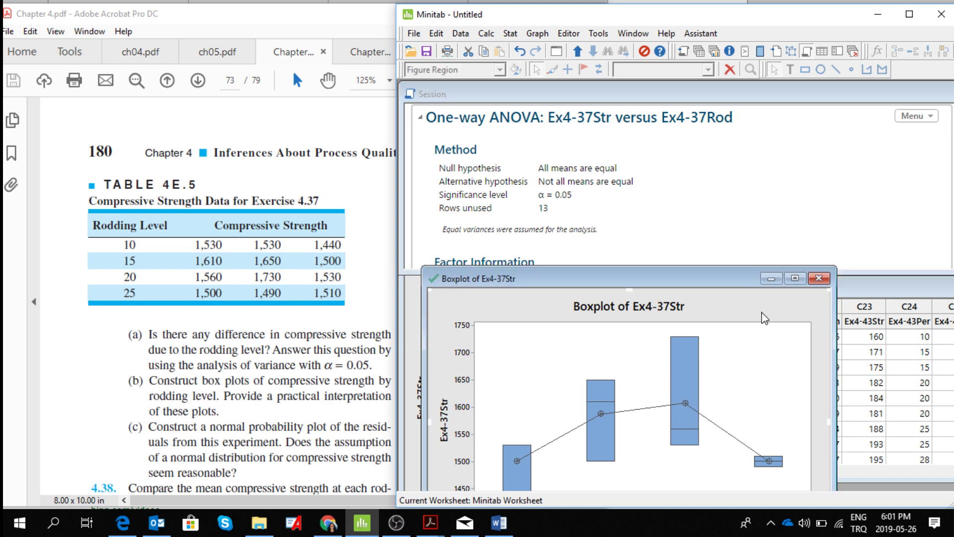
left_click(845, 231)
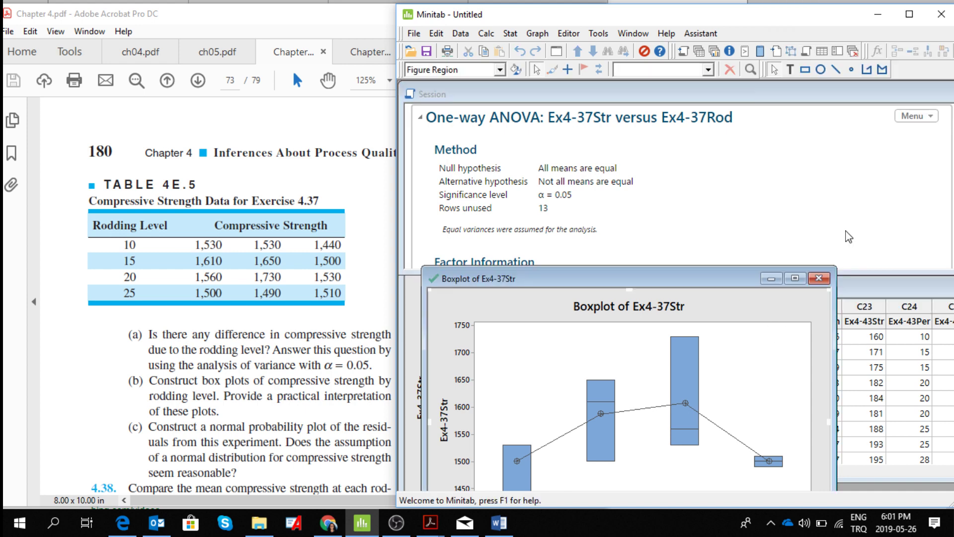
left_click(819, 280)
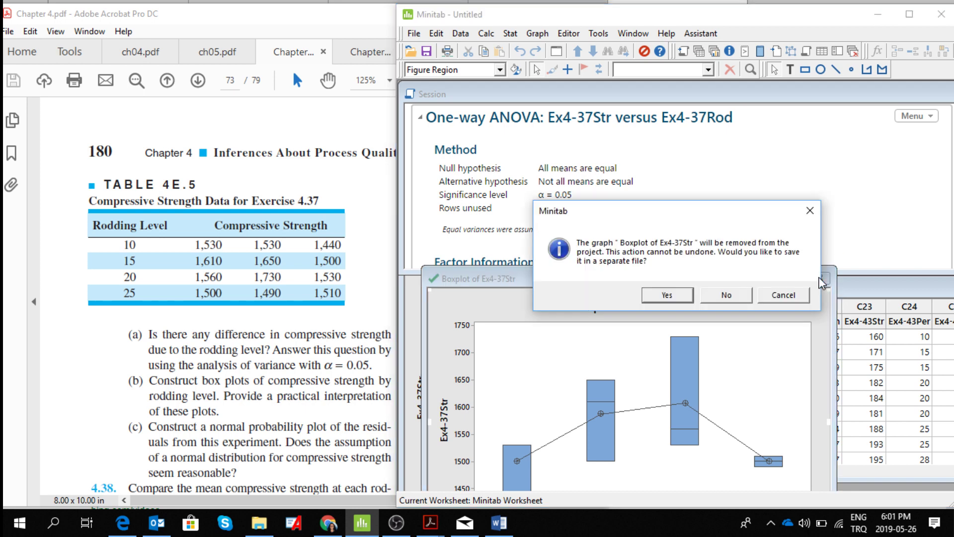
left_click(737, 296)
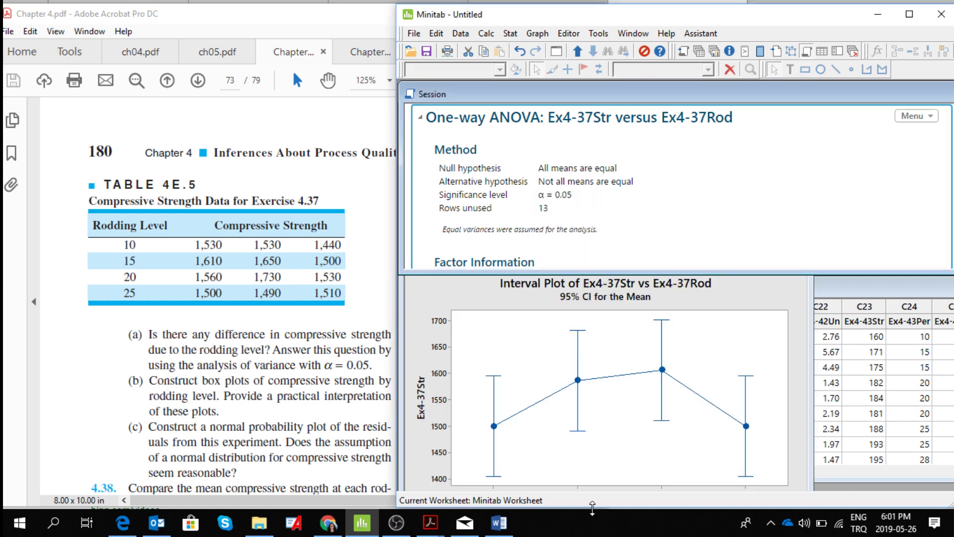
- Send the interval plot of Ex4-37Str vs Ex4-37Rod to Microsoft Word and close the graph without saving it separately
left_click(763, 297)
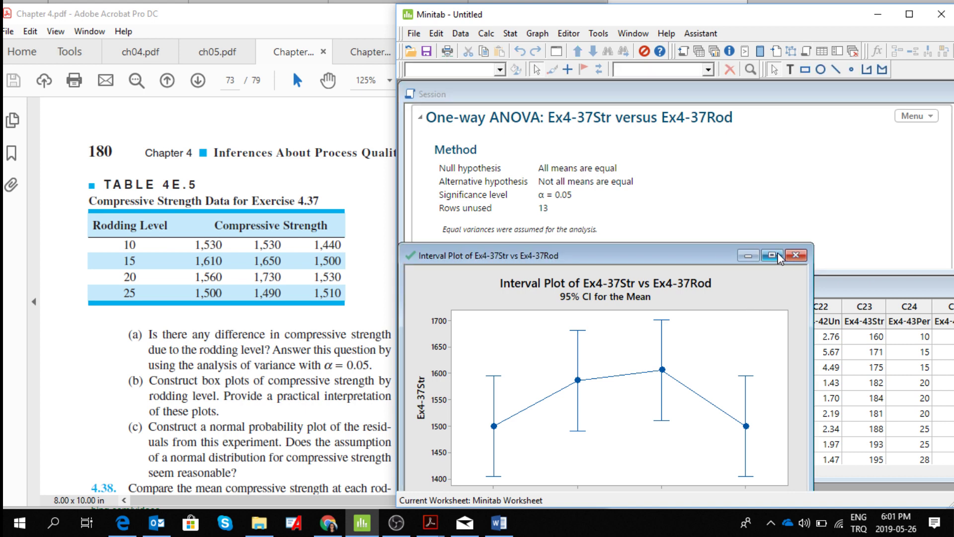
left_click(765, 298)
right_click(765, 299)
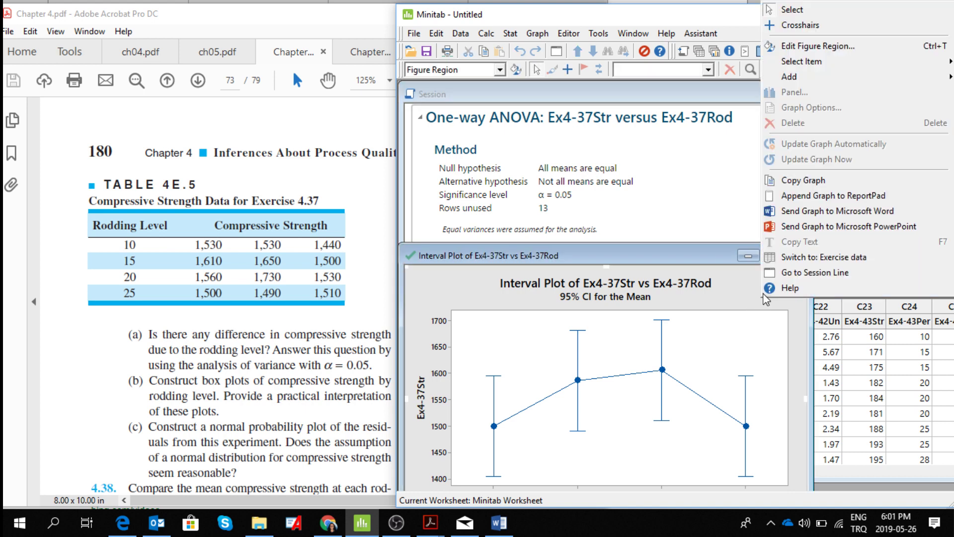
left_click(858, 207)
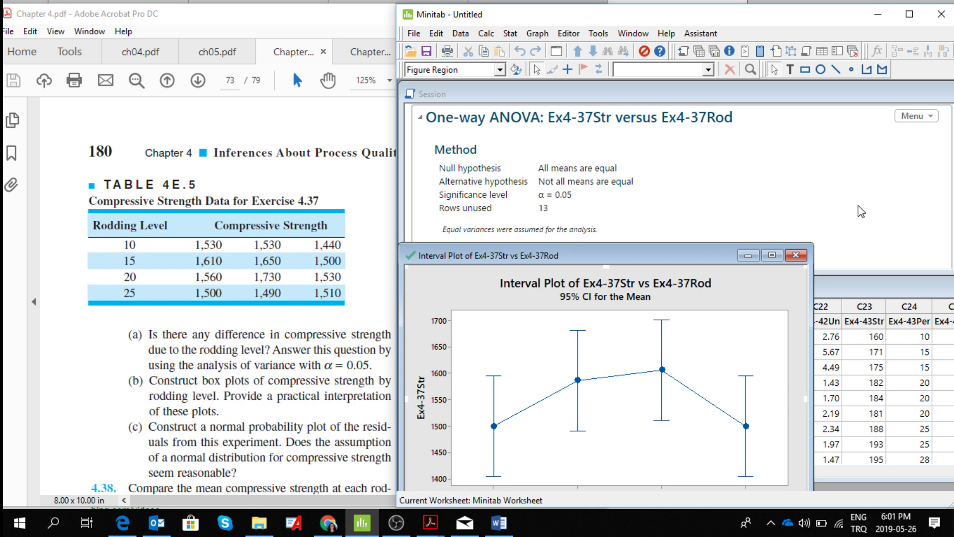
left_click(795, 256)
left_click(723, 295)
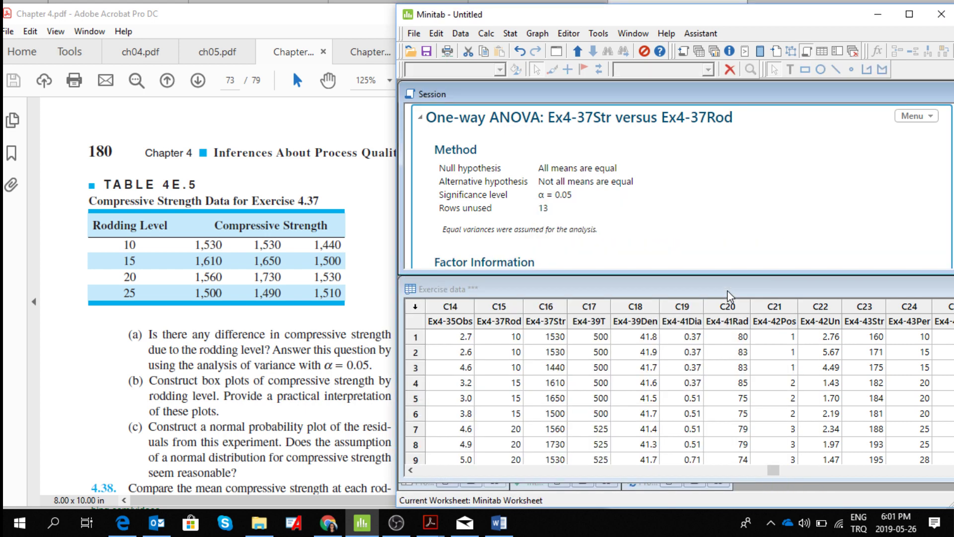
- Switch to the Word report and look over the interval plot, boxplot and normal probability plots of Ex4-37Str at its end
left_click(500, 526)
key("Return")
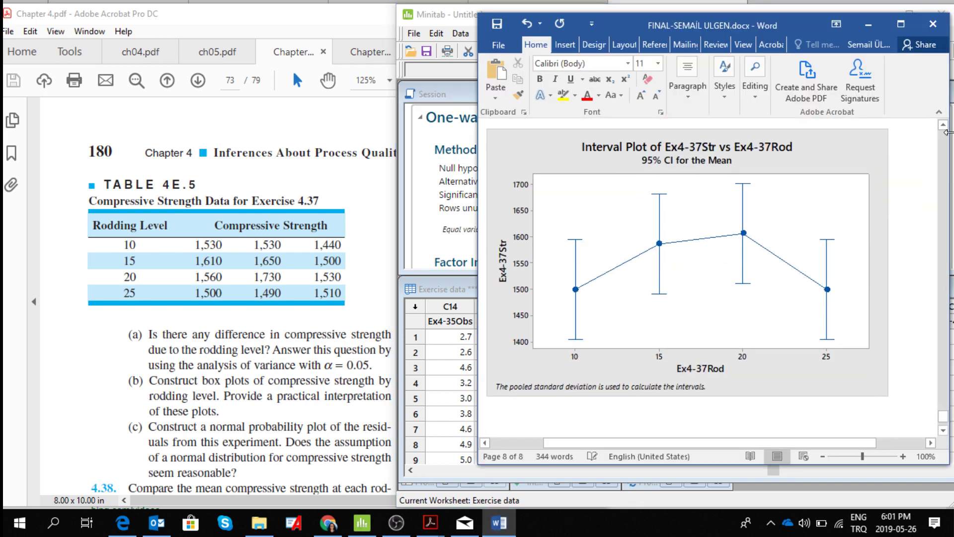
left_click(944, 127)
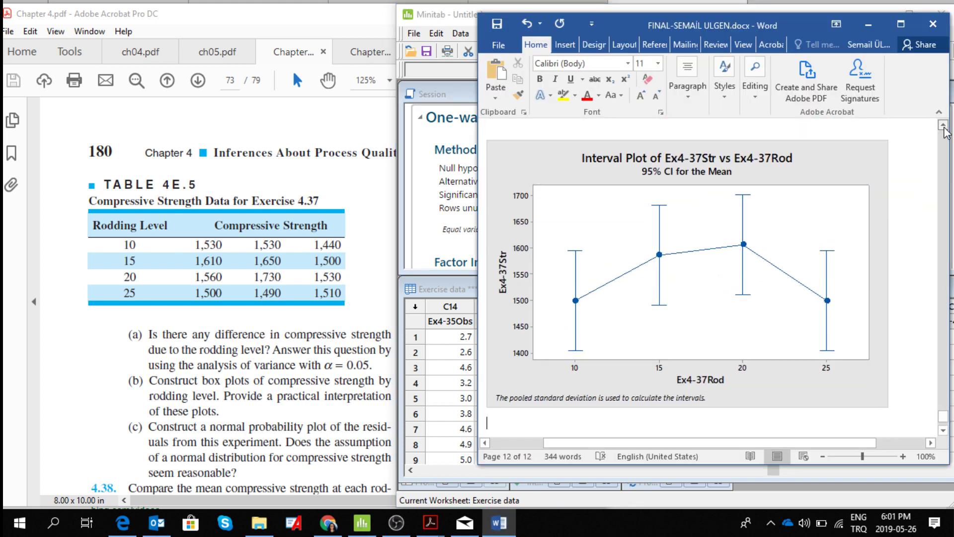
left_click(944, 127)
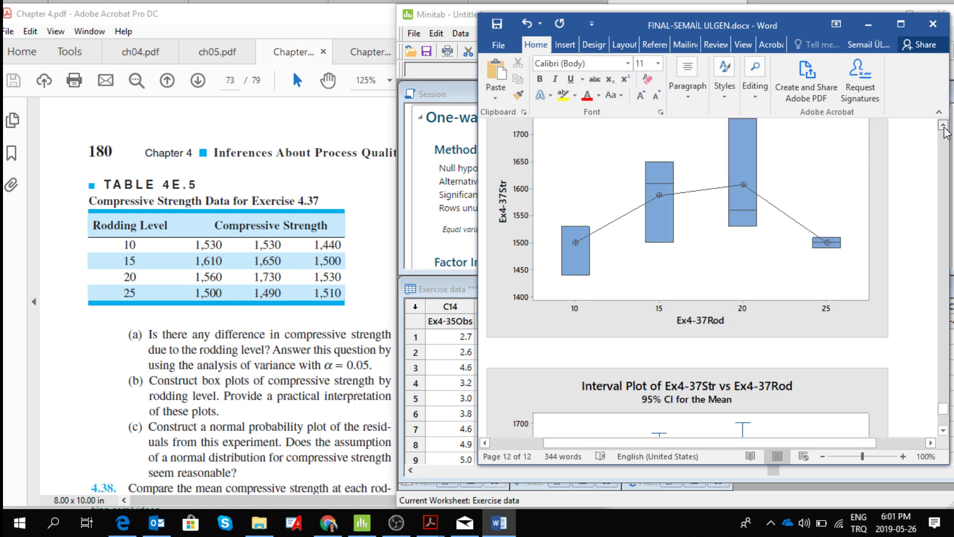
left_click(943, 127)
left_click(943, 127)
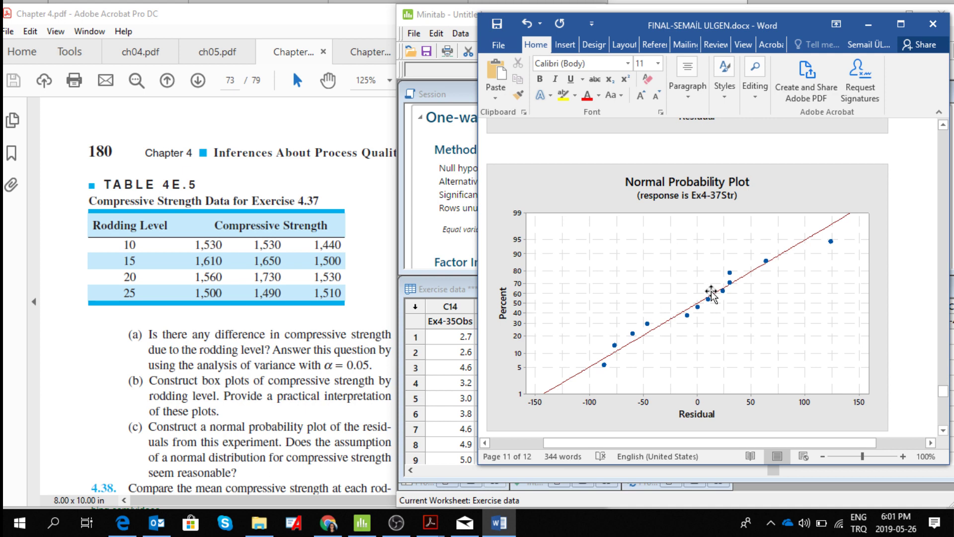
left_click(943, 127)
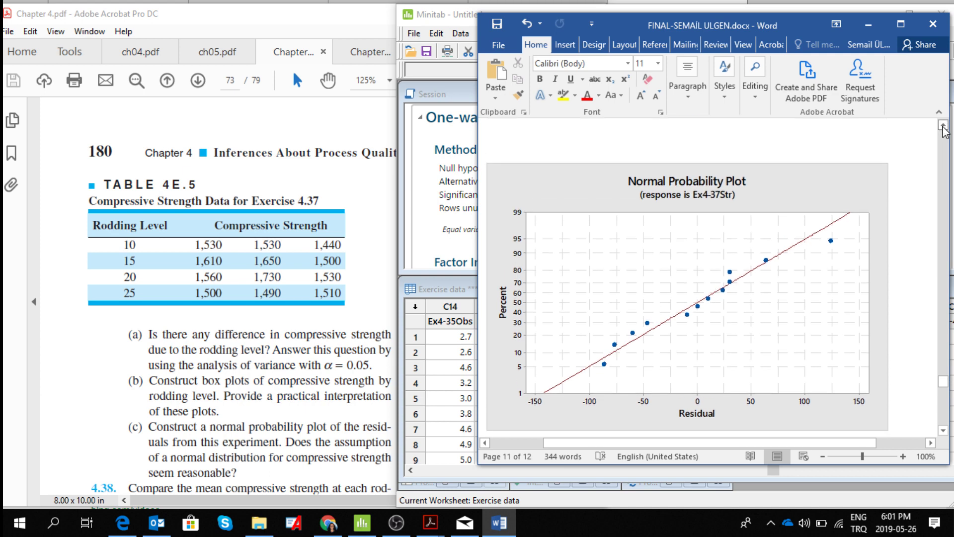
scroll(860, 194, "up", 1)
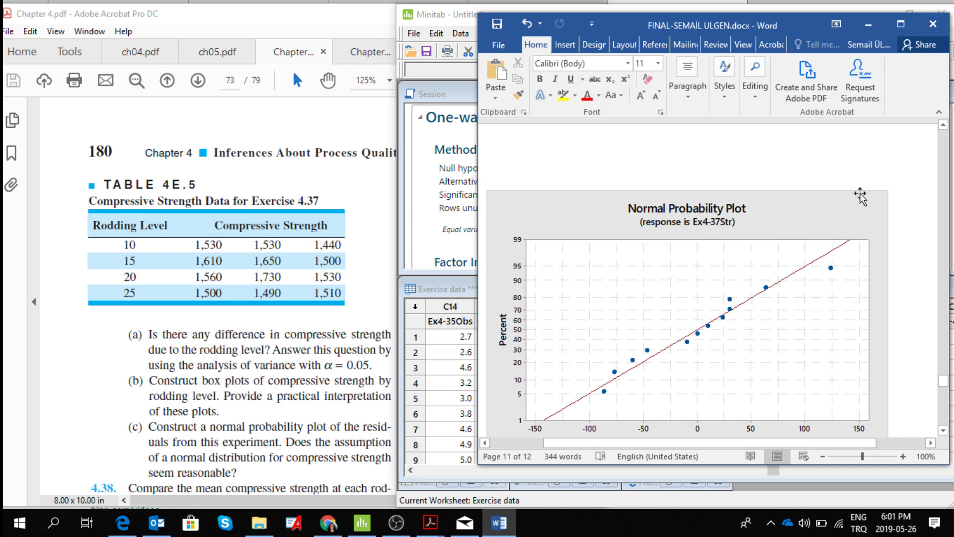
left_click(943, 126)
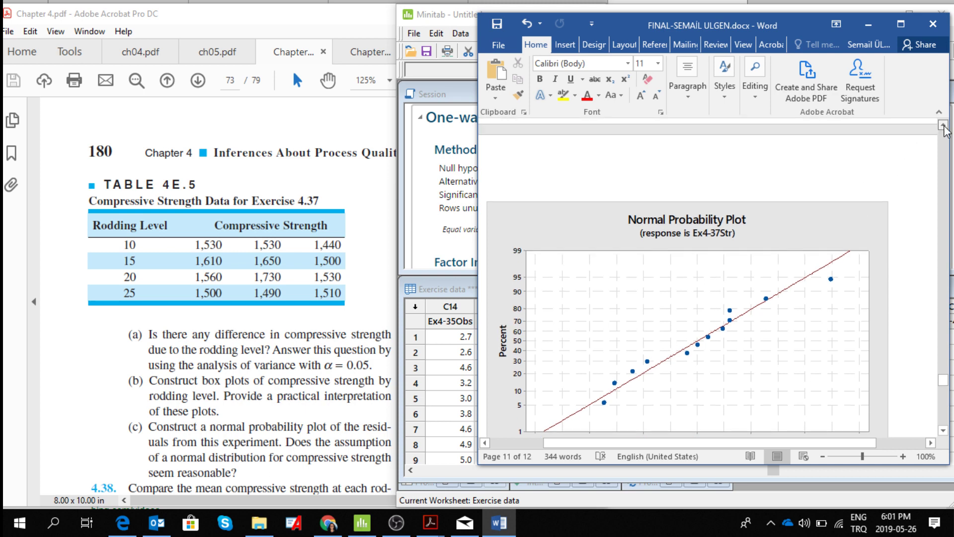
scroll(945, 130, "up", 5)
scroll(943, 438, "down", 2)
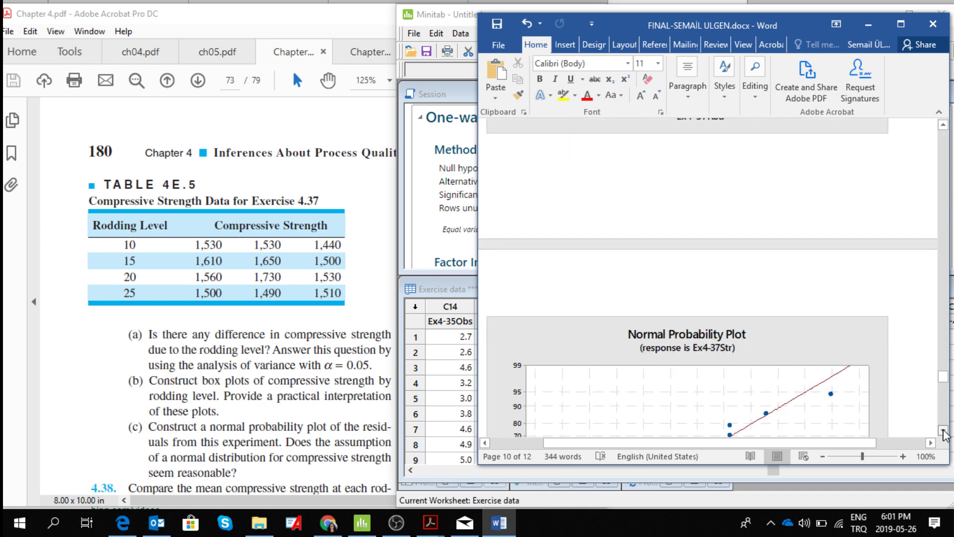
scroll(944, 435, "down", 6)
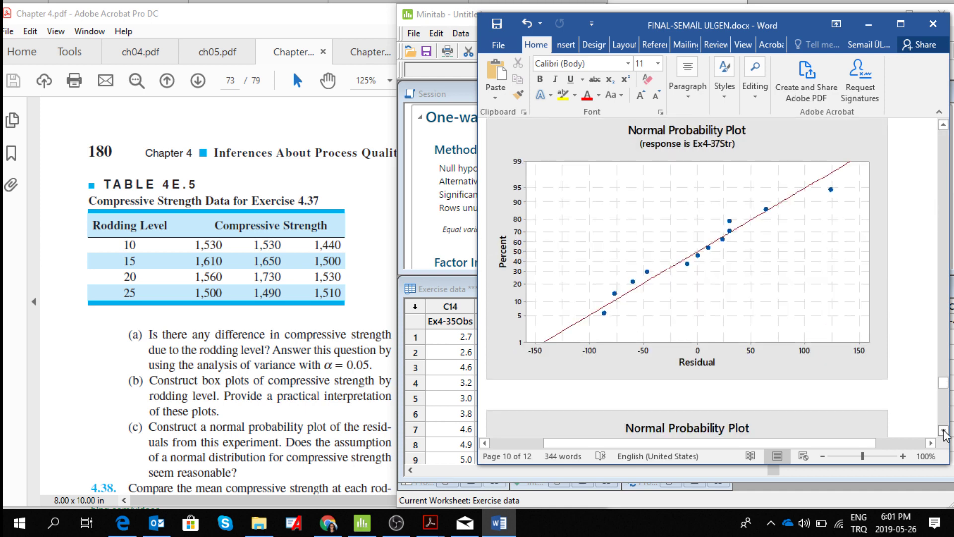
scroll(945, 126, "down", 9)
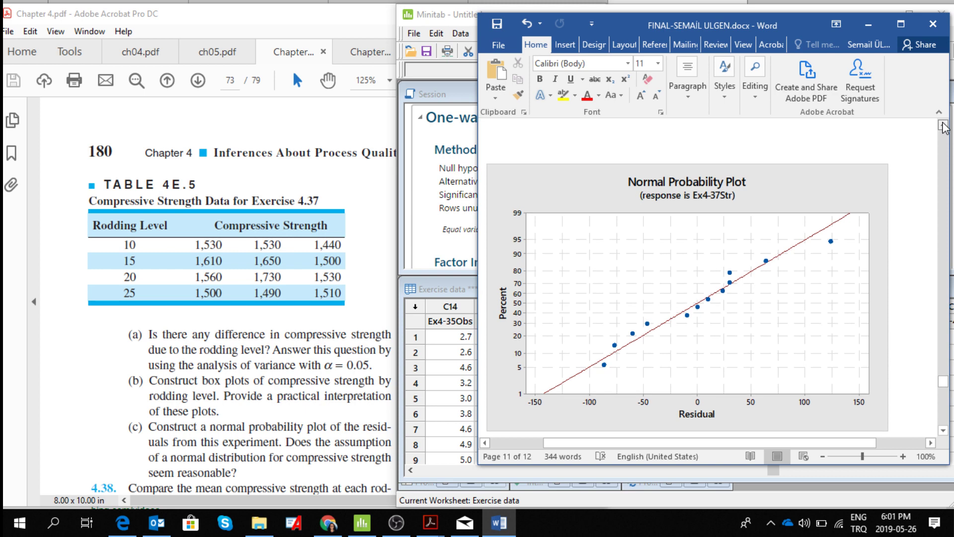
- Go back to the start of the one-way ANOVA output and examine its method, factor information and analysis of variance table
scroll(944, 126, "up", 12)
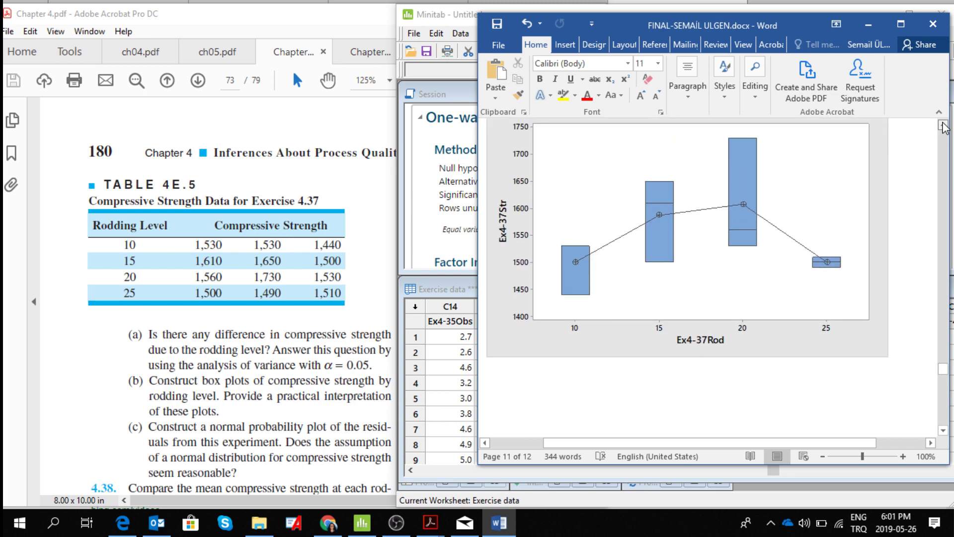
scroll(945, 127, "up", 5)
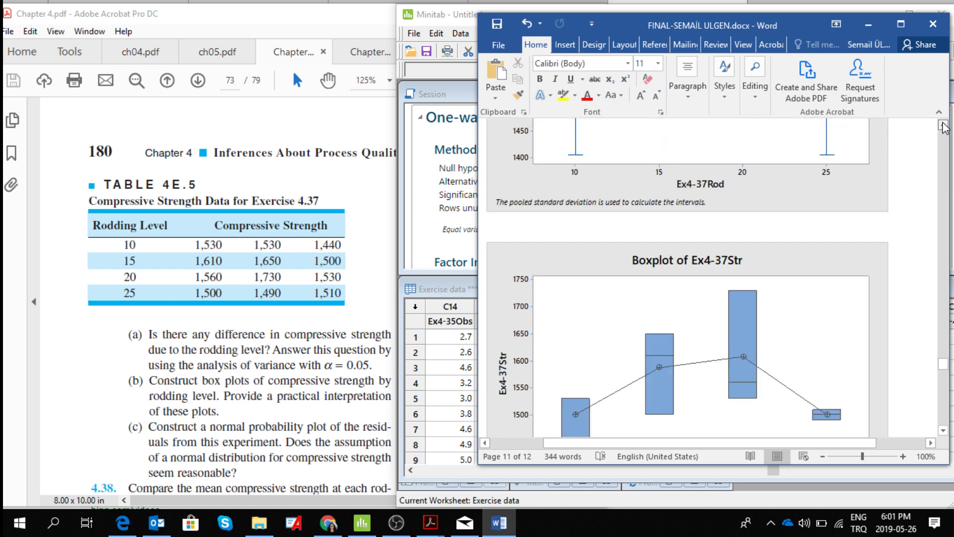
scroll(944, 126, "up", 8)
scroll(944, 127, "up", 10)
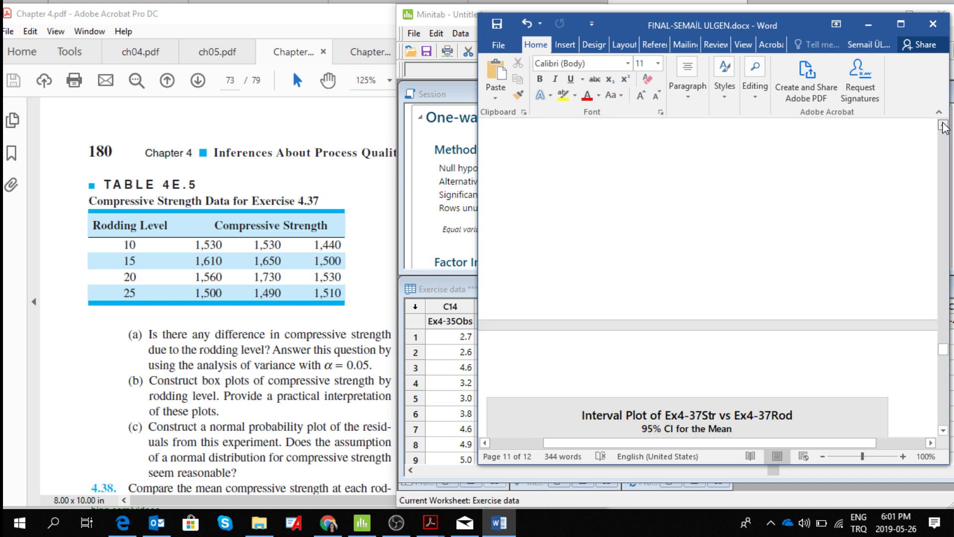
scroll(944, 127, "up", 7)
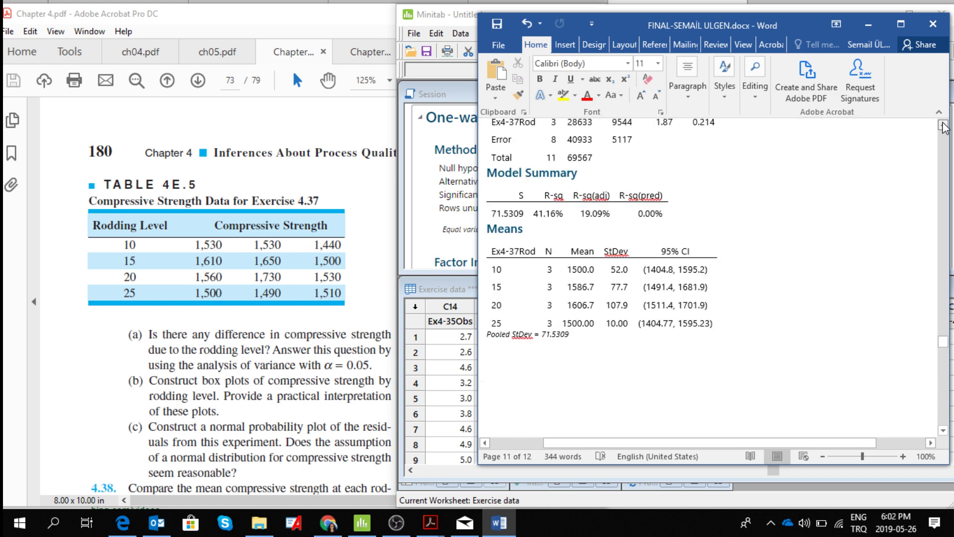
scroll(945, 127, "up", 8)
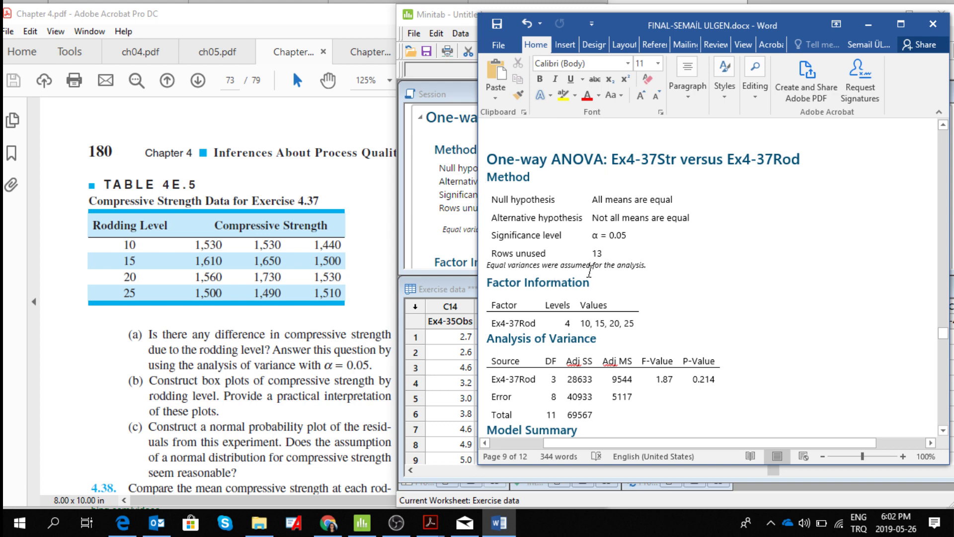
left_click(946, 432)
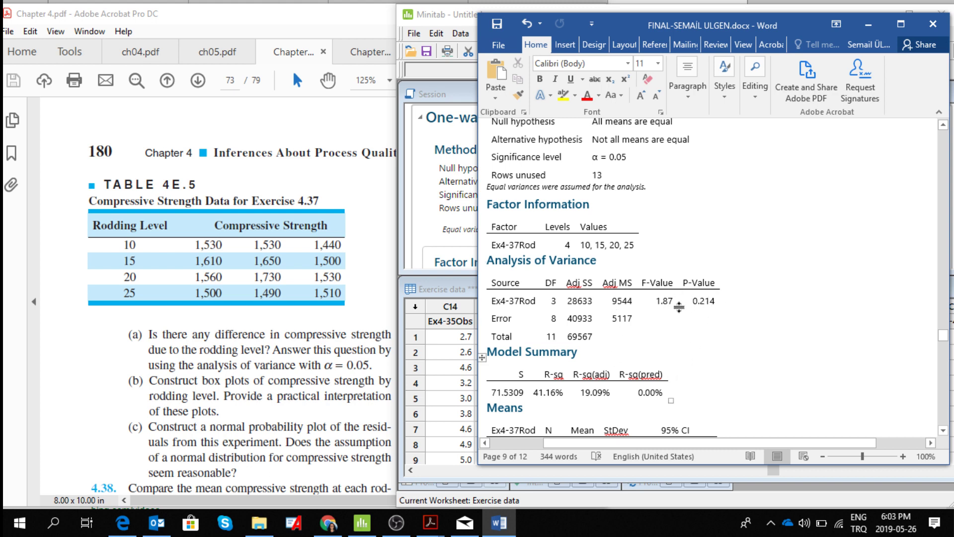
- Examine the model summary and the means with 95% confidence intervals for each rodding level
left_click(942, 431)
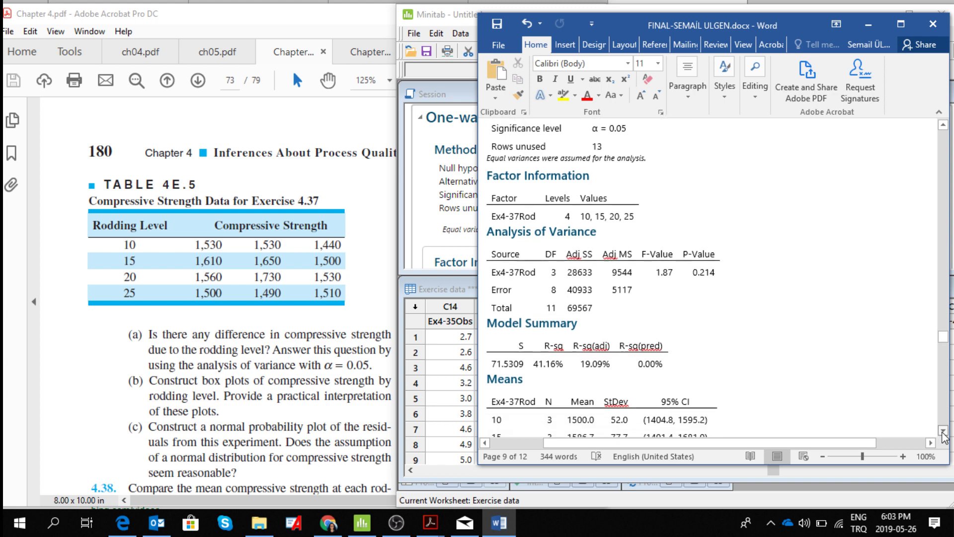
left_click(943, 431)
left_click(943, 431)
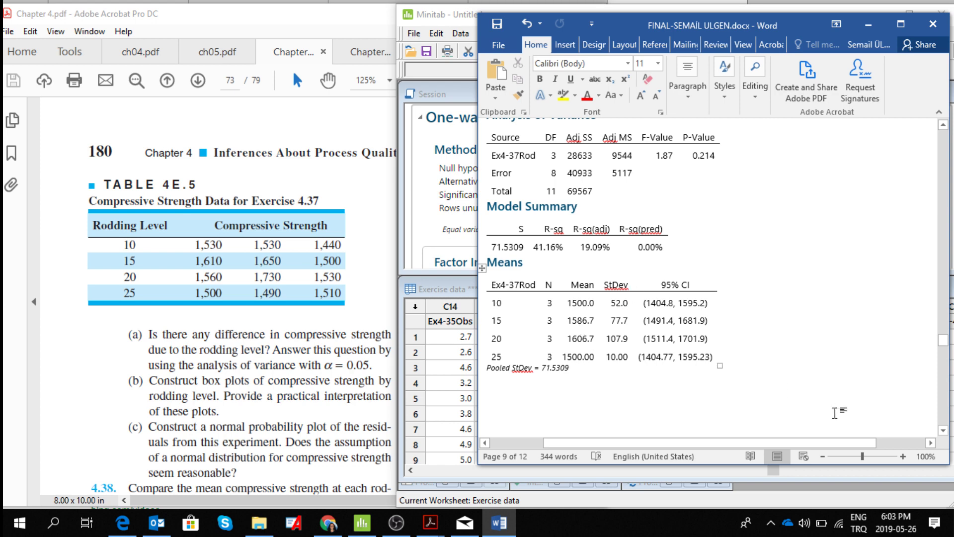
left_click(943, 431)
left_click(944, 431)
left_click(945, 430)
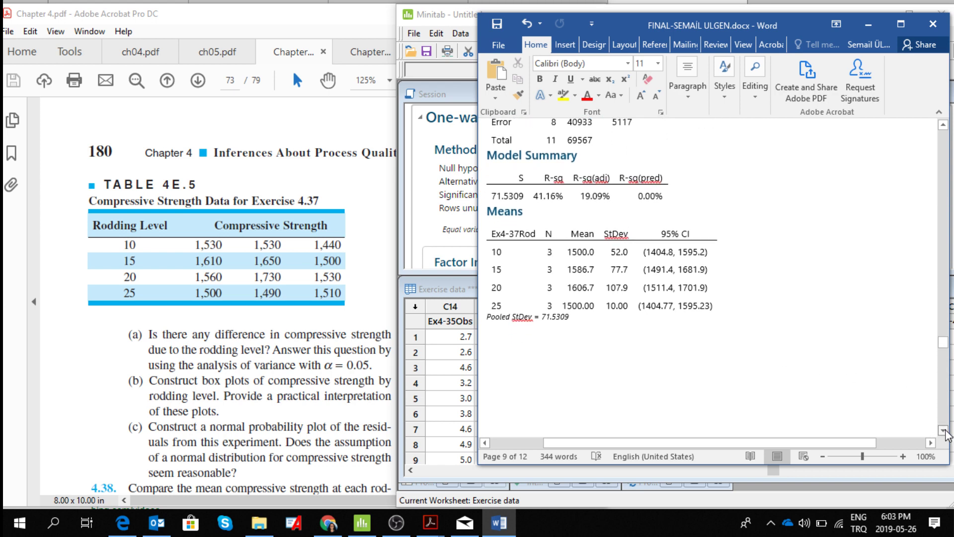
left_click(945, 430)
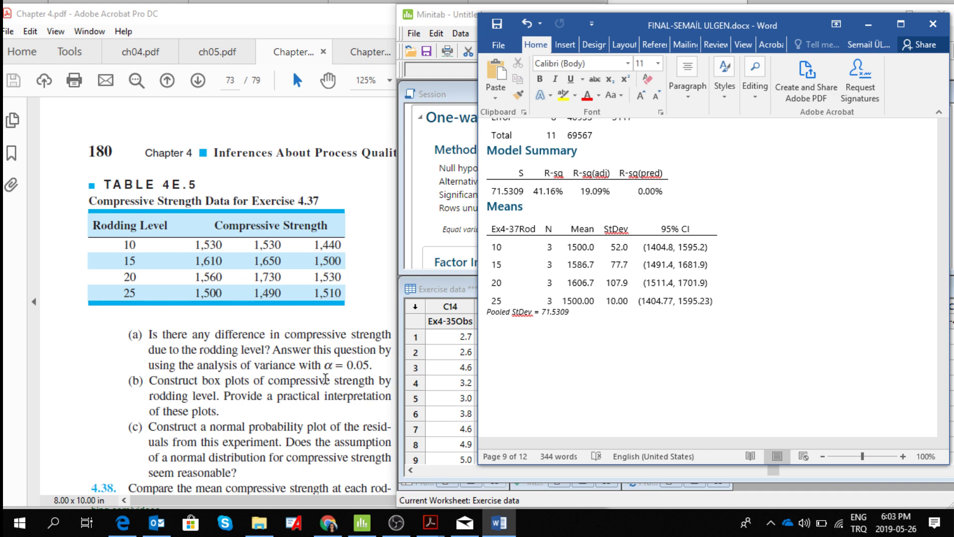
- Check the P-value in the analysis of variance table against the α = 0.05 question in Exercise 4.37(a) of the PDF
left_click(943, 126)
left_click(943, 125)
left_click(944, 125)
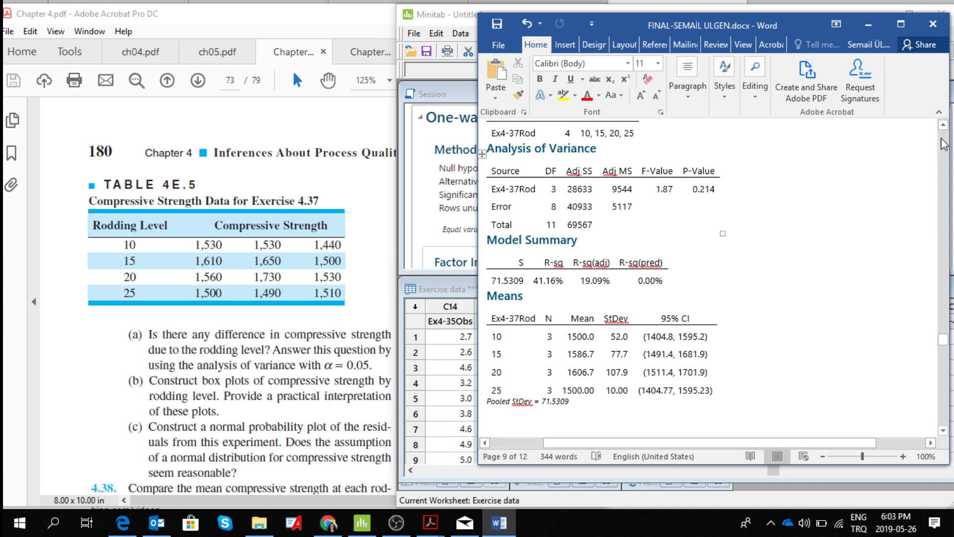
left_click_drag(944, 125, 943, 125)
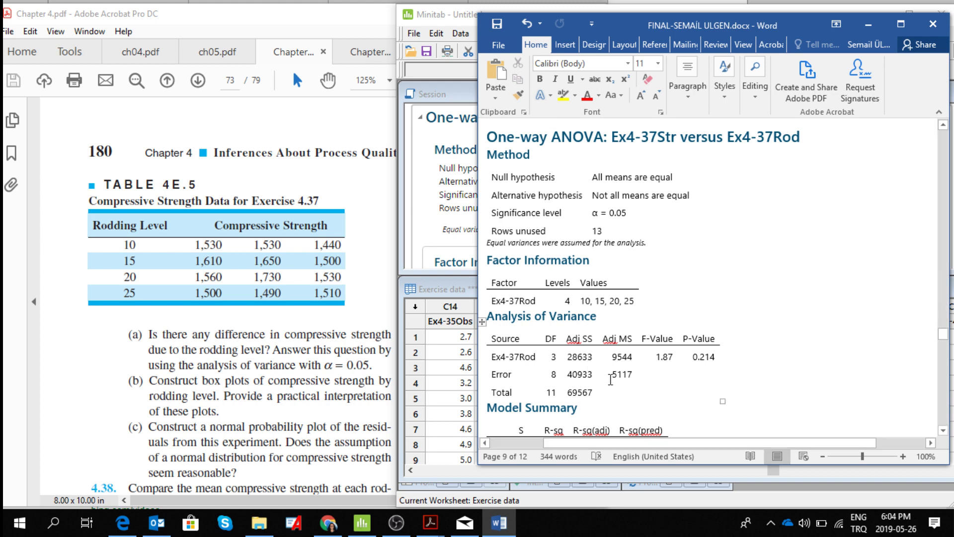
left_click(337, 419)
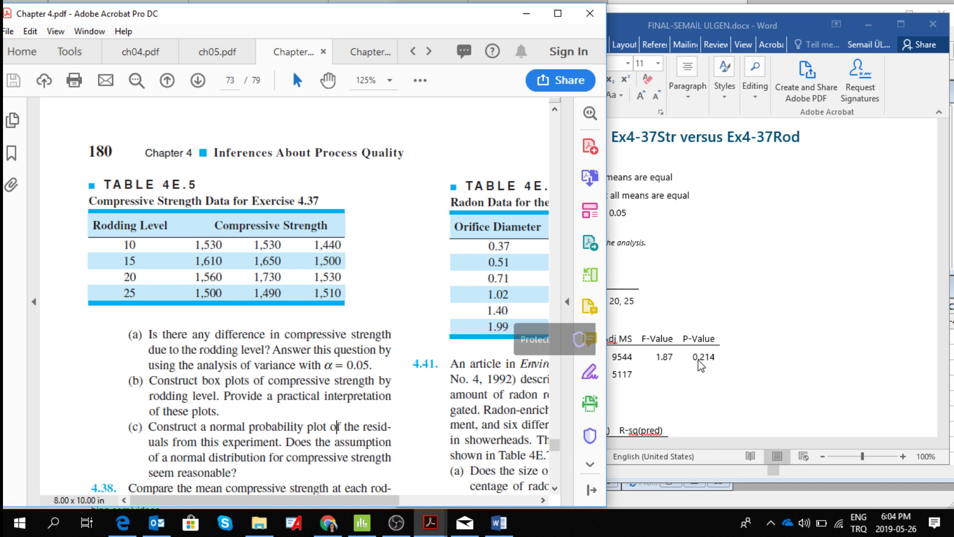
left_click(719, 396)
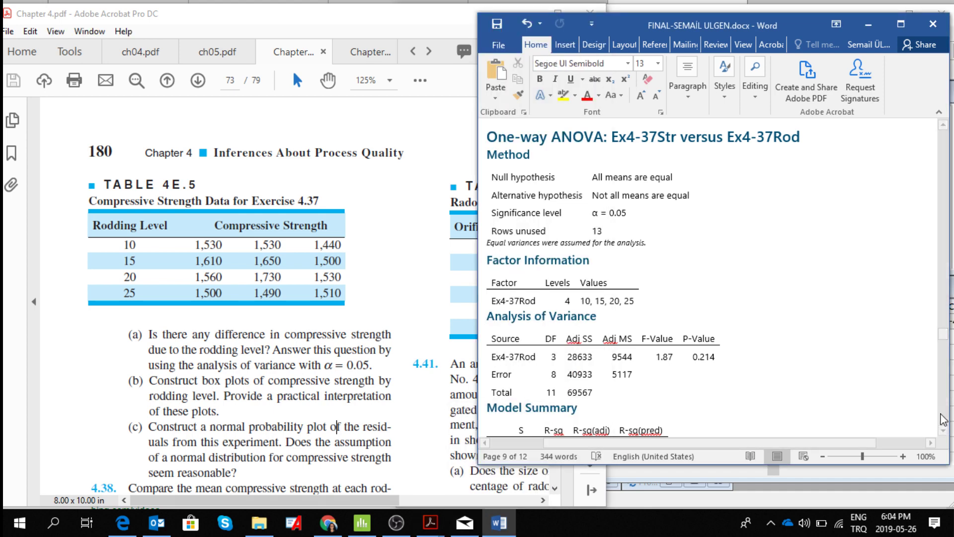
- Examine the interval plot and the boxplot of Ex4-37Str by rodding level in the report
scroll(945, 422, "down", 15)
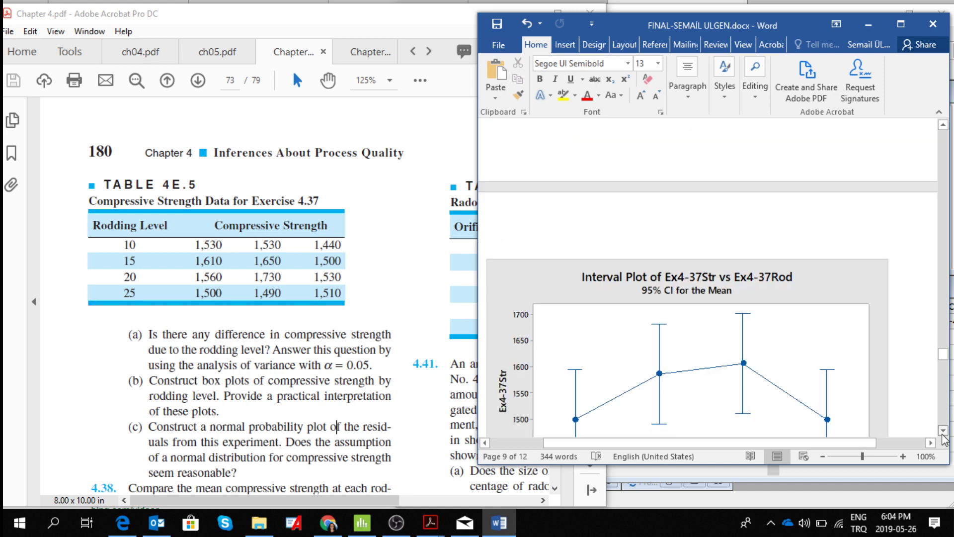
scroll(942, 434, "down", 5)
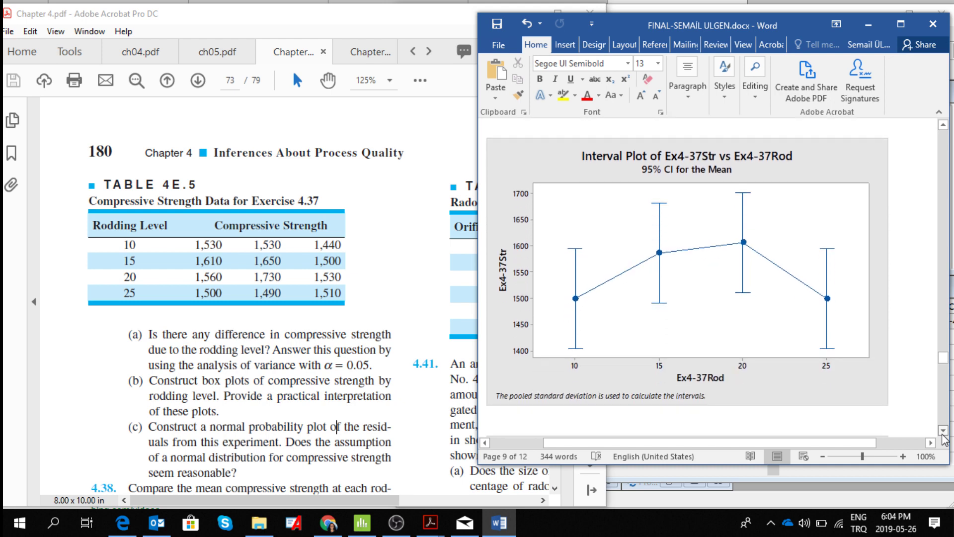
scroll(943, 438, "down", 4)
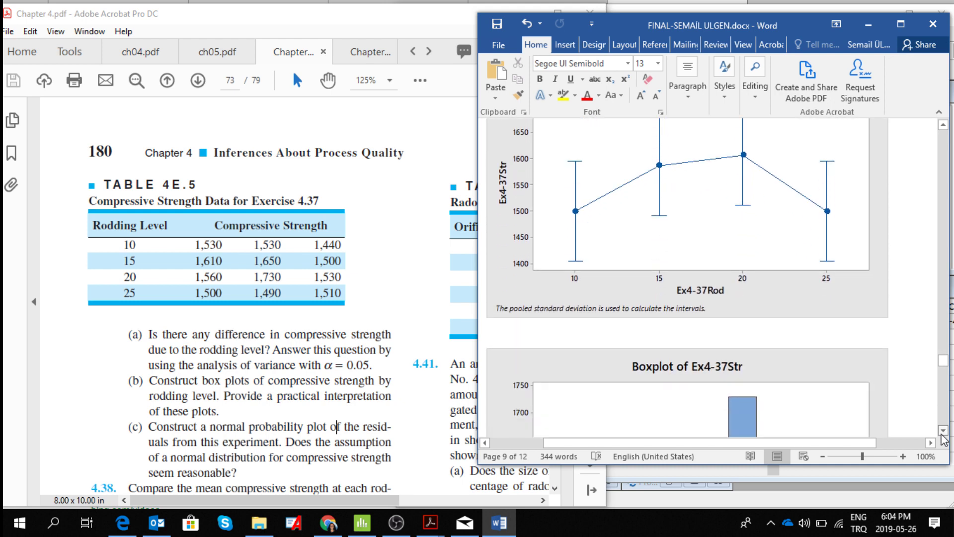
scroll(943, 439, "down", 4)
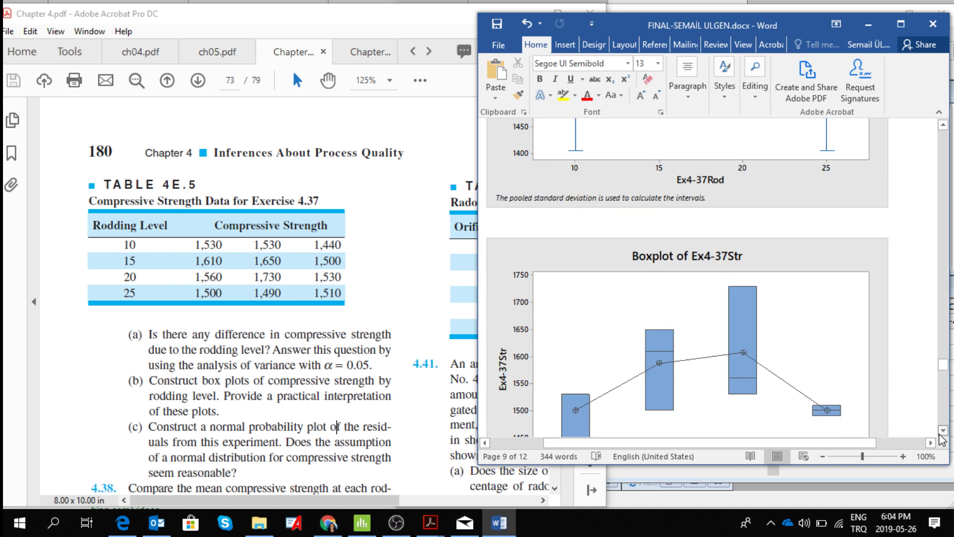
scroll(943, 439, "down", 2)
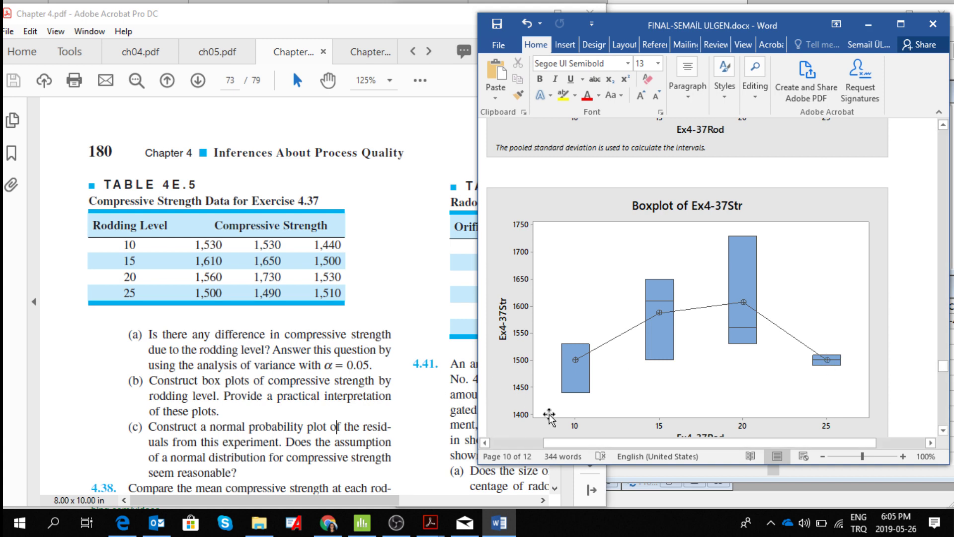
left_click(943, 431)
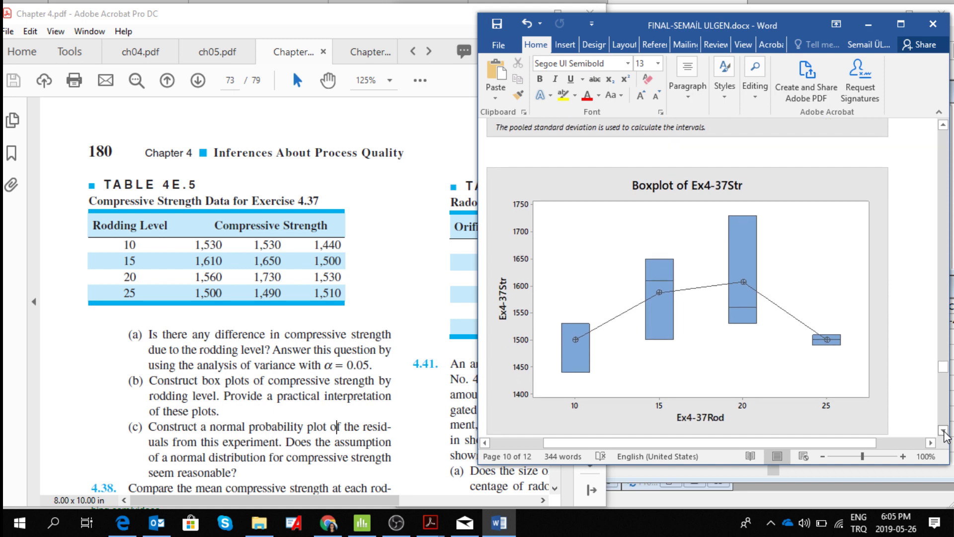
- Examine the first normal probability plot of the Ex4-37Str residuals in the report for the normality question in Exercise 4.37(c)
left_click(944, 431)
left_click(944, 432)
left_click(943, 432)
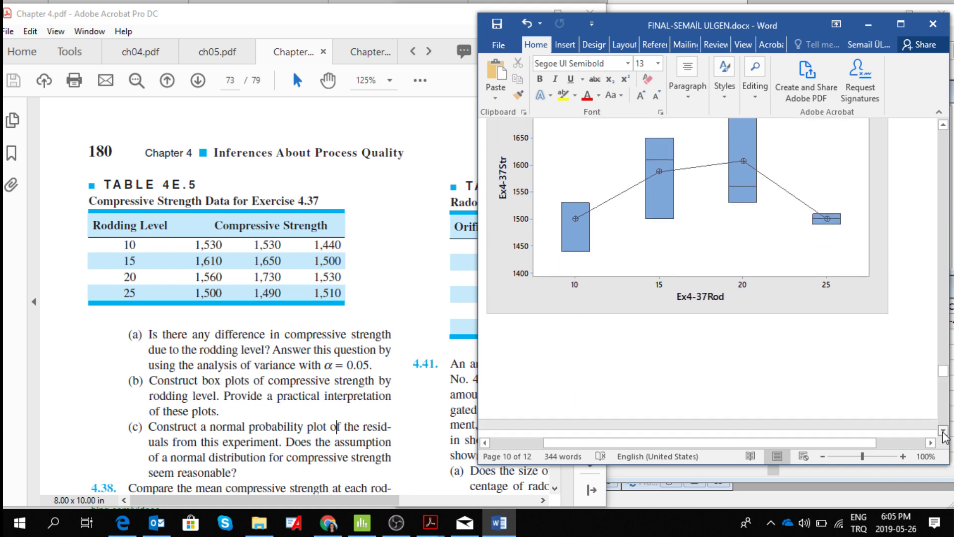
left_click(942, 431)
left_click(943, 431)
left_click(943, 431)
left_click(943, 431)
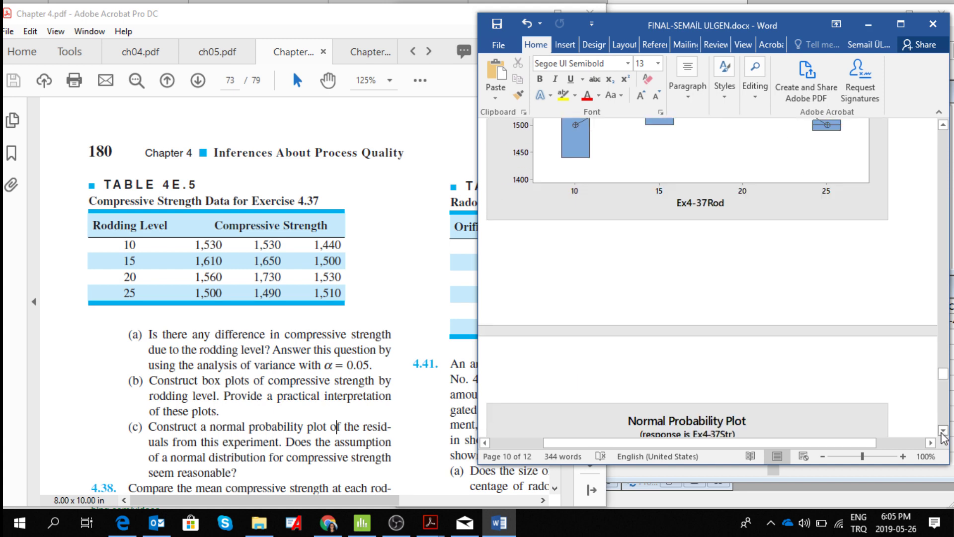
left_click(943, 431)
left_click(943, 431)
left_click(943, 431)
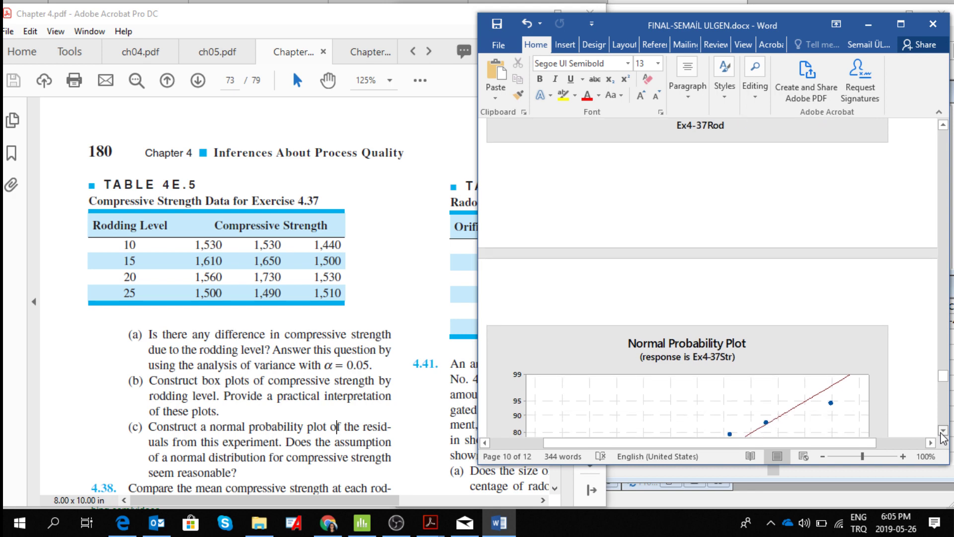
left_click(943, 430)
left_click(943, 431)
left_click(943, 430)
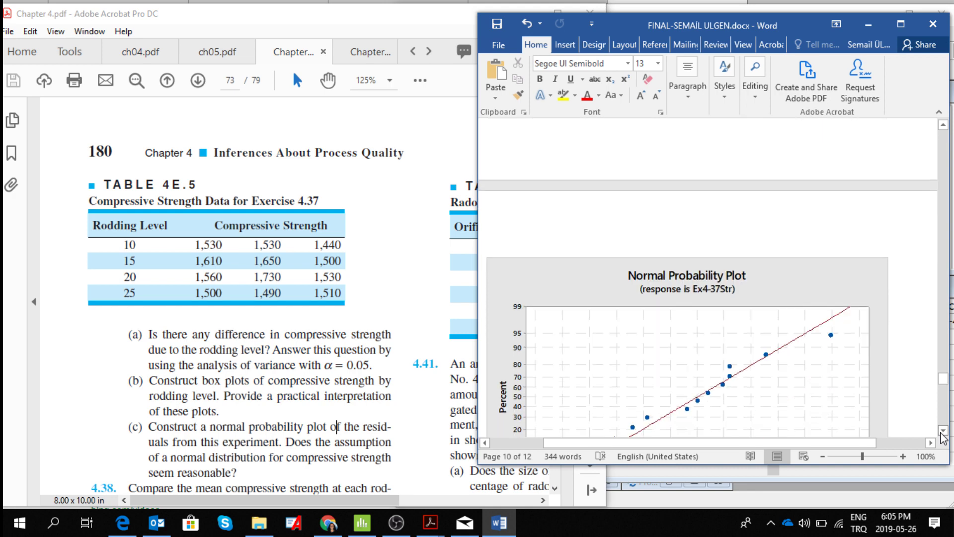
left_click(942, 431)
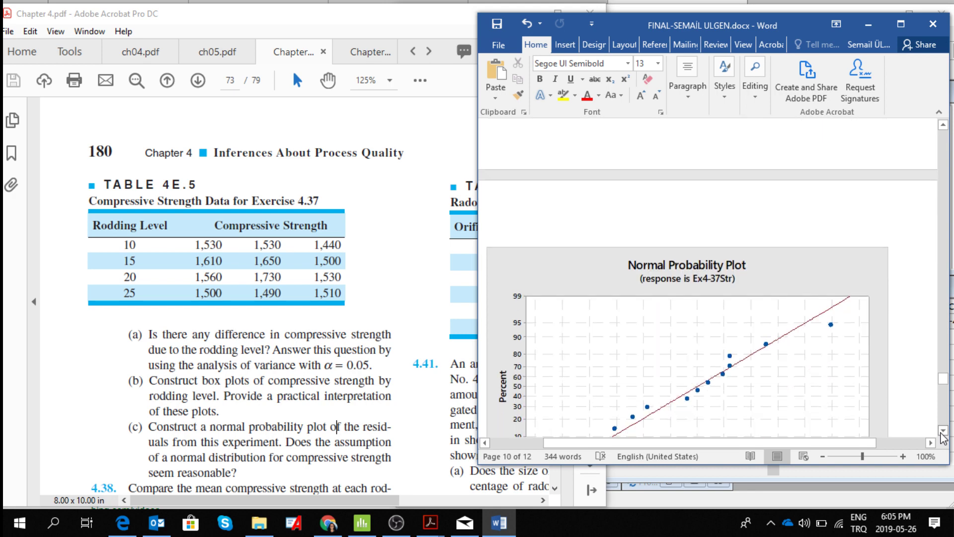
left_click(943, 431)
left_click(943, 431)
left_click(943, 431)
left_click(943, 431)
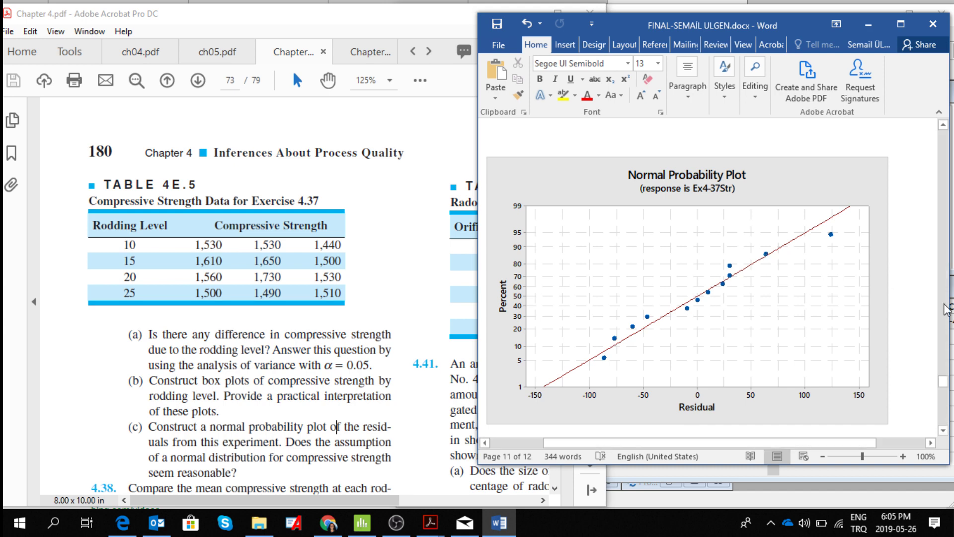
- Examine the second normal probability plot of the residuals and the repeated boxplot of Ex4-37Str that follows it in the report
left_click(942, 430)
left_click(944, 432)
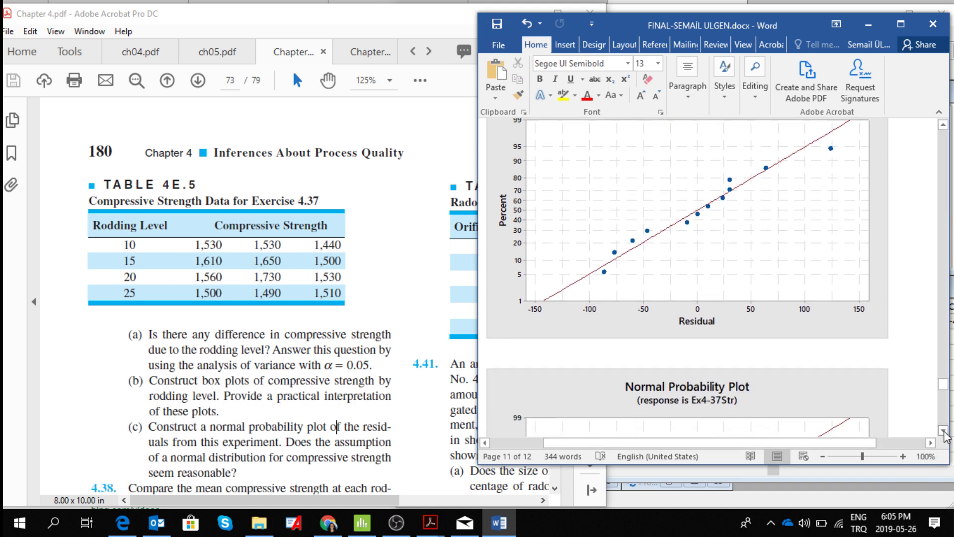
left_click(944, 432)
left_click(944, 431)
left_click(944, 431)
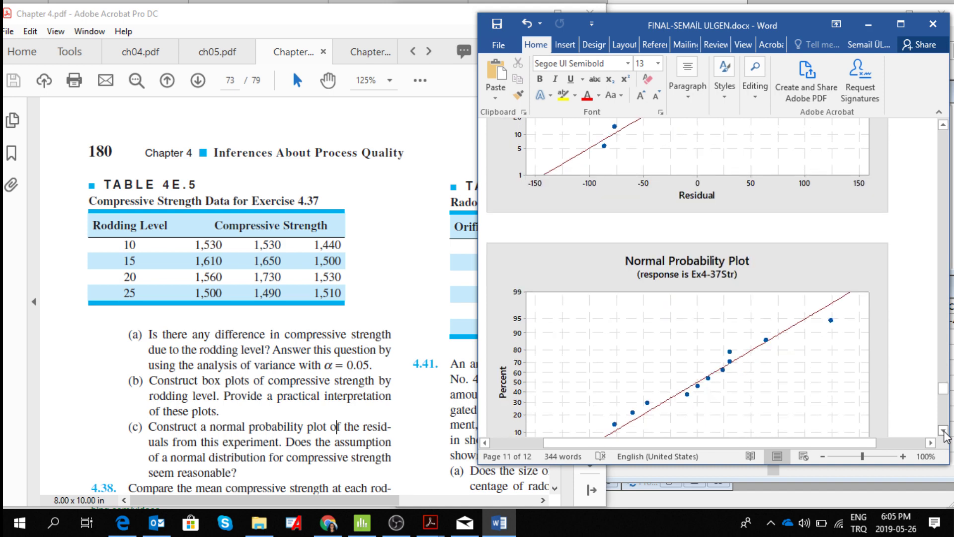
left_click(944, 431)
left_click(944, 431)
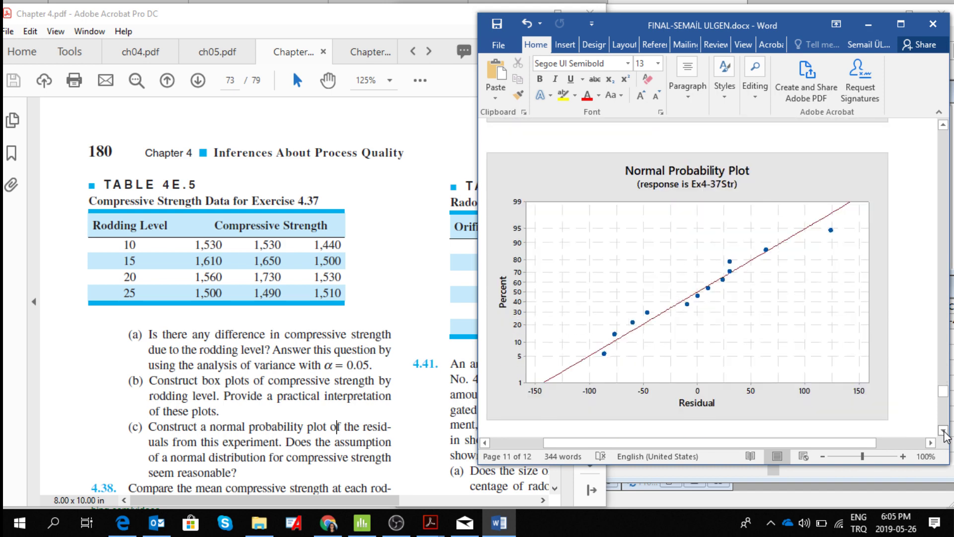
left_click(944, 432)
left_click(944, 432)
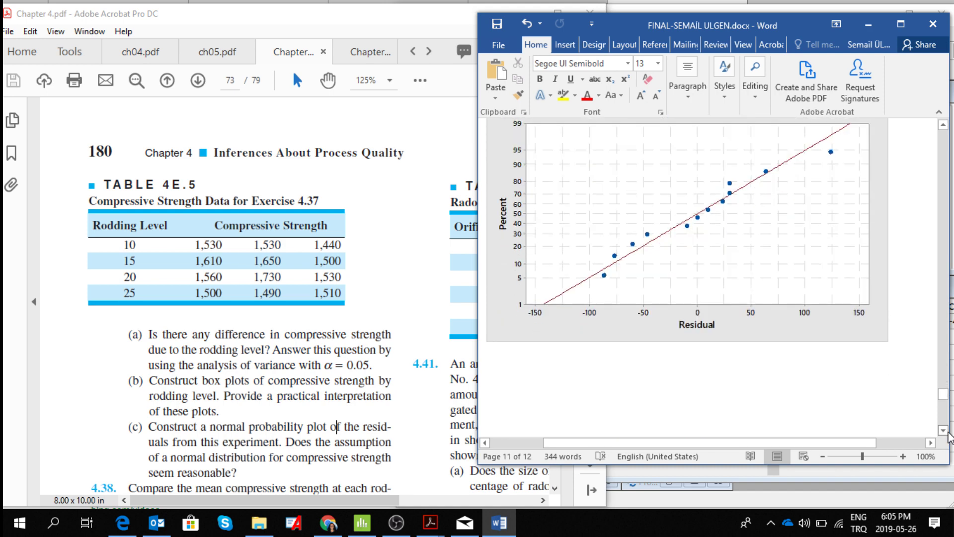
left_click(944, 432)
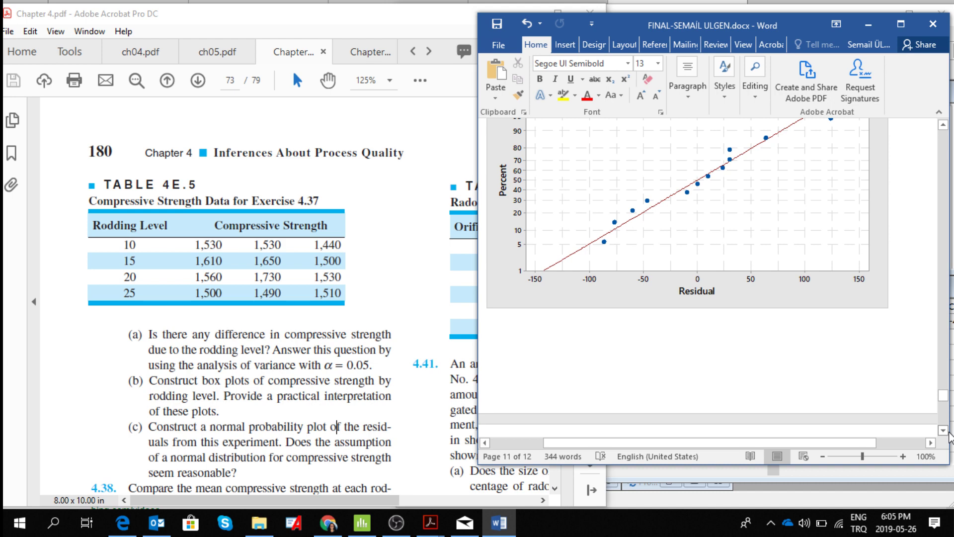
left_click(944, 430)
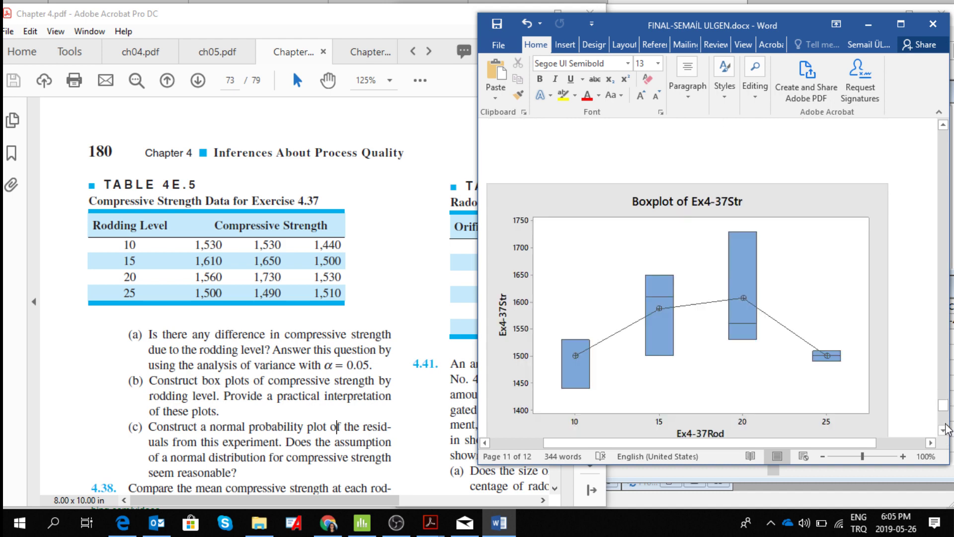